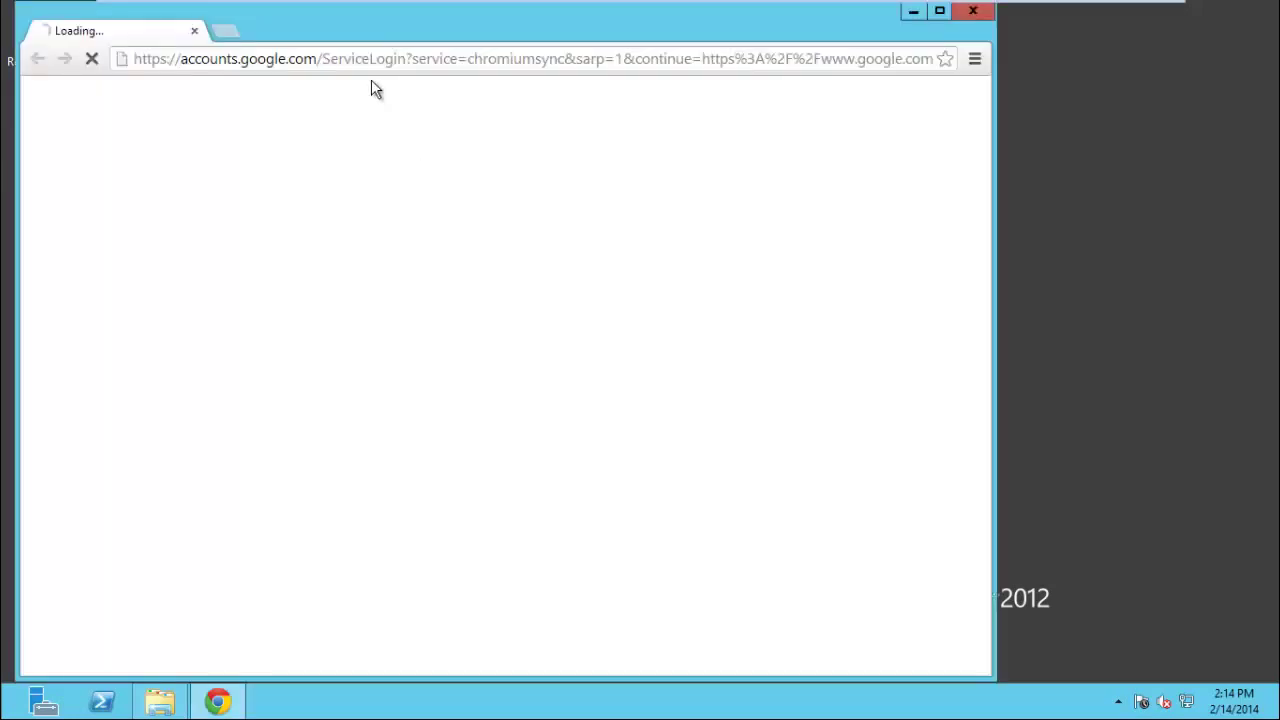
Select the Google sign-in address in Chrome's address bar so it can be replaced.
left_click(372, 55)
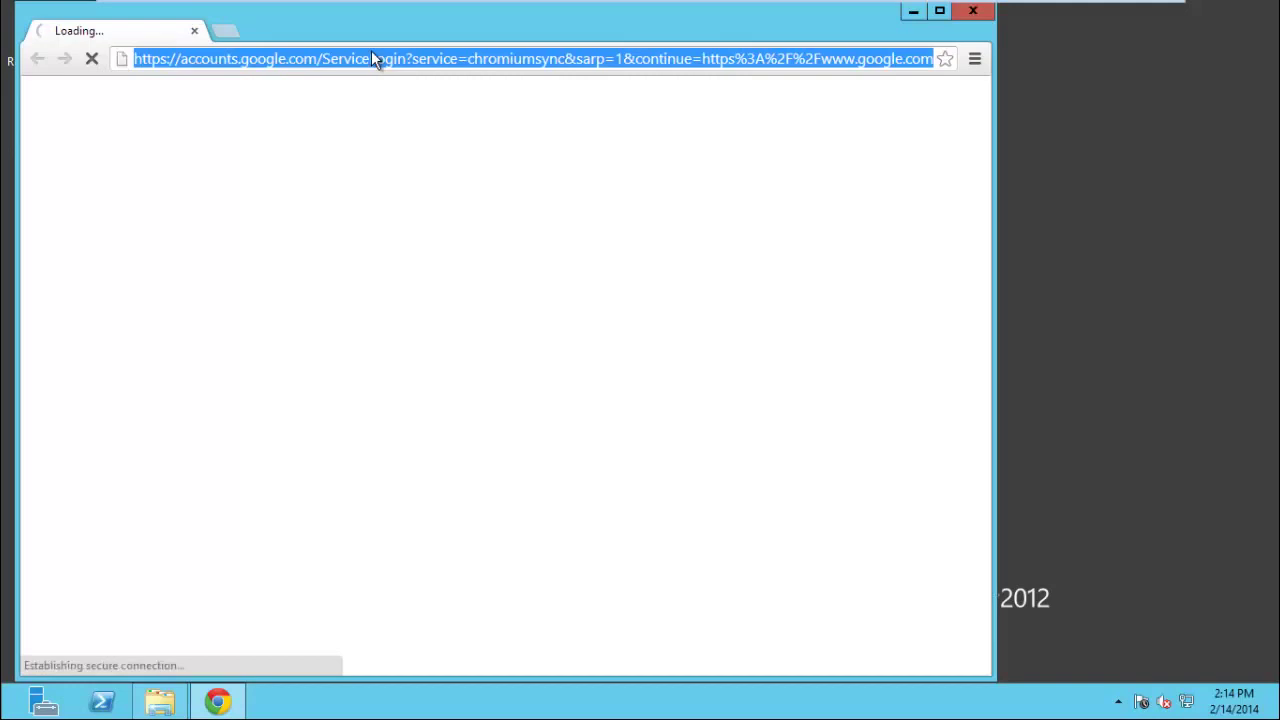
Go to contronex.com/downloads, switch to the G DATA downloads page and scroll to the installer lists.
type("contronex.com/down")
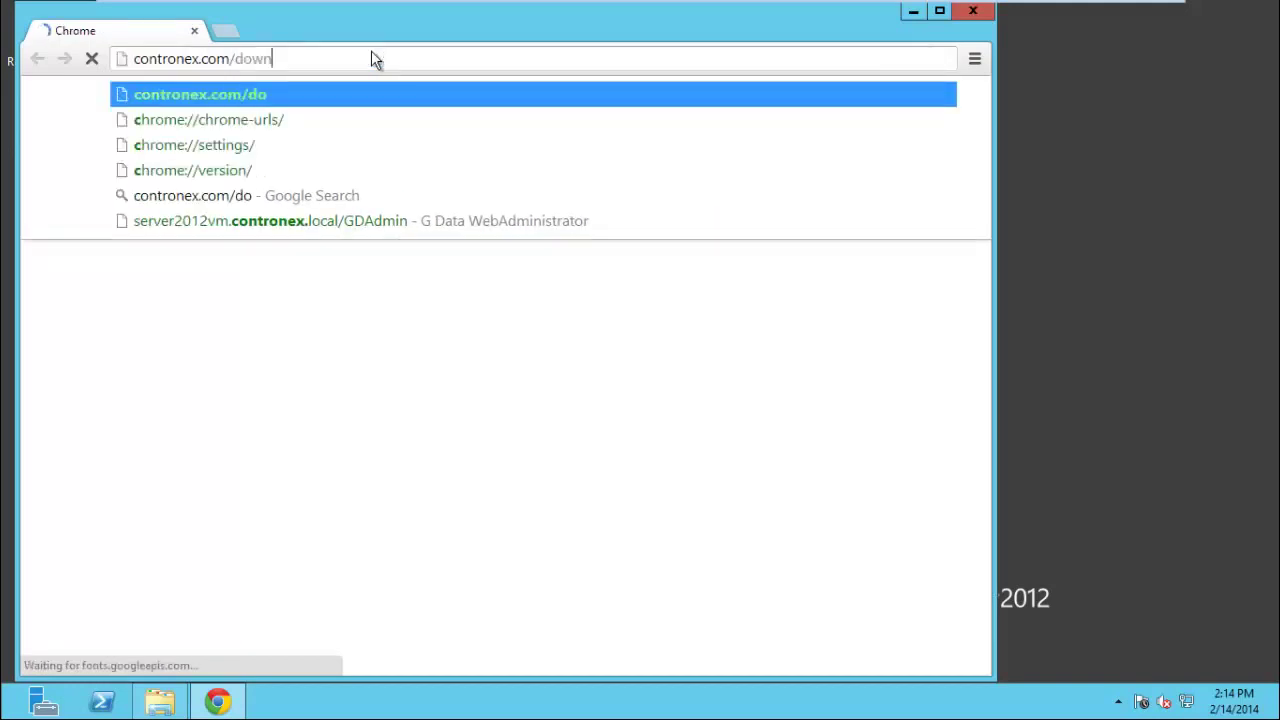
type("loads")
key("Return")
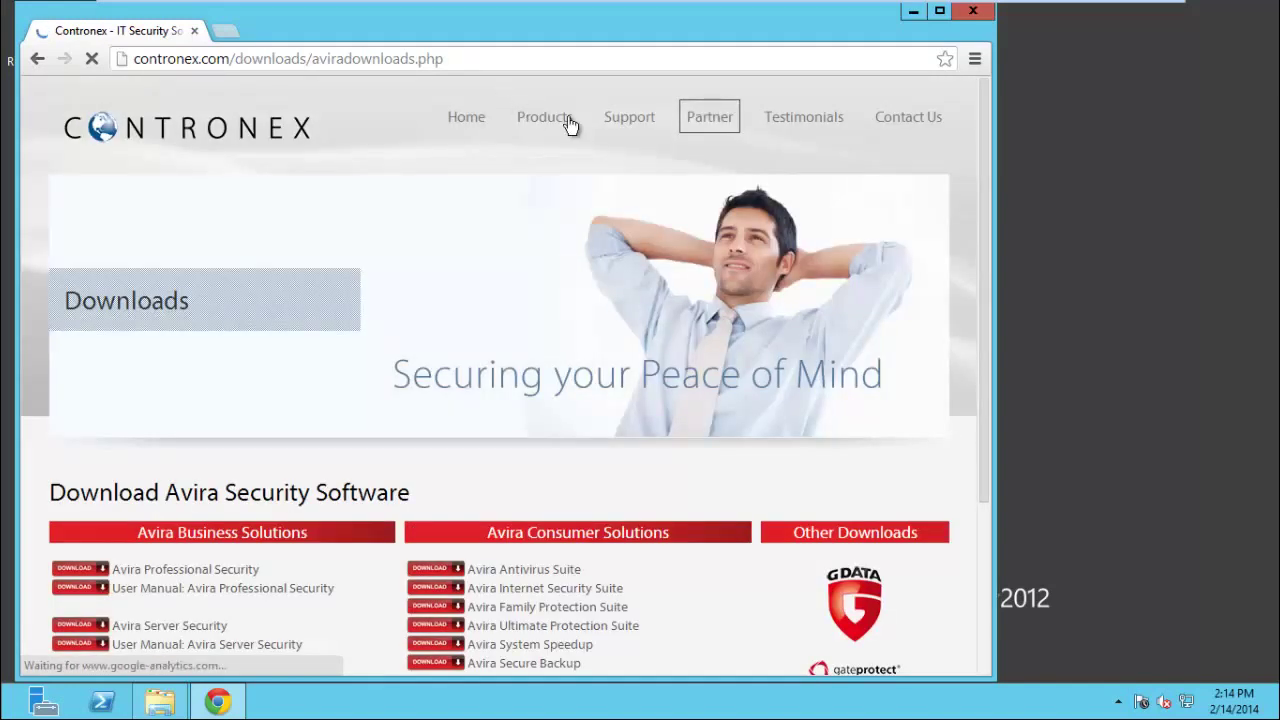
left_click(874, 615)
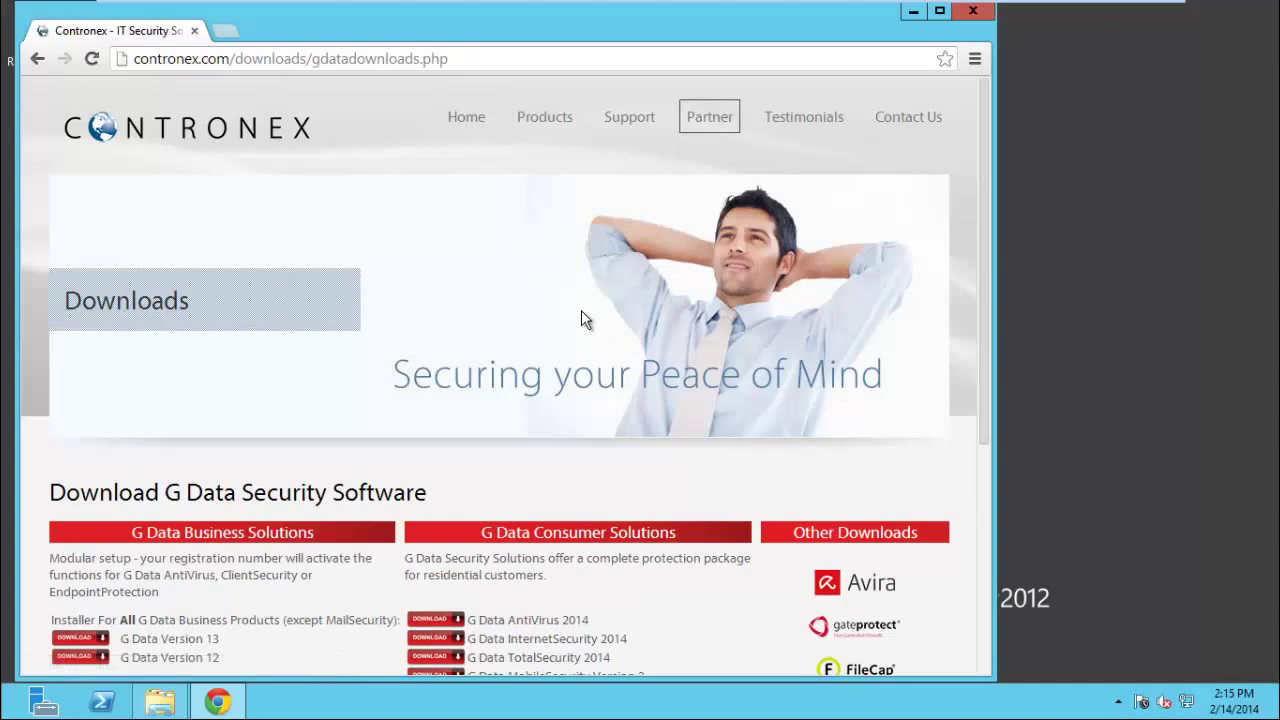
scroll(582, 310, "down", 4)
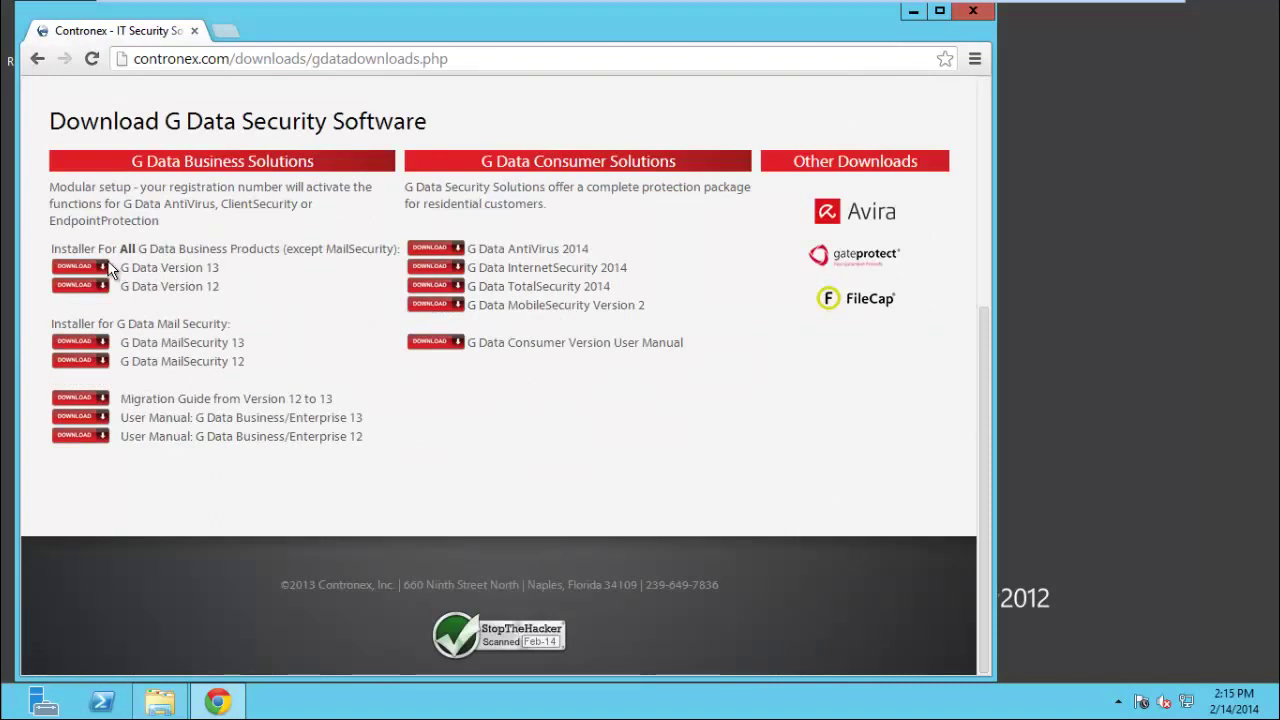
Start and cancel the G Data Version 13 ENG_B13.zip download, then open Downloads in File Explorer.
left_click(82, 268)
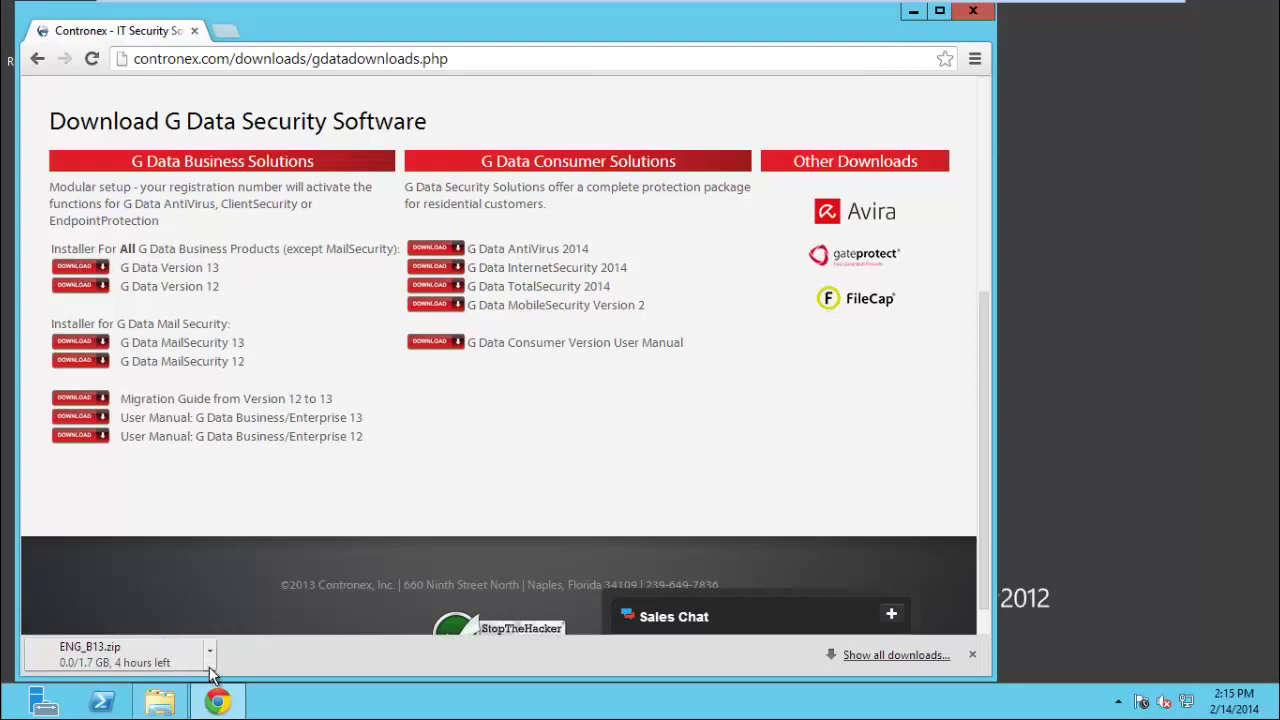
left_click(210, 652)
left_click(262, 620)
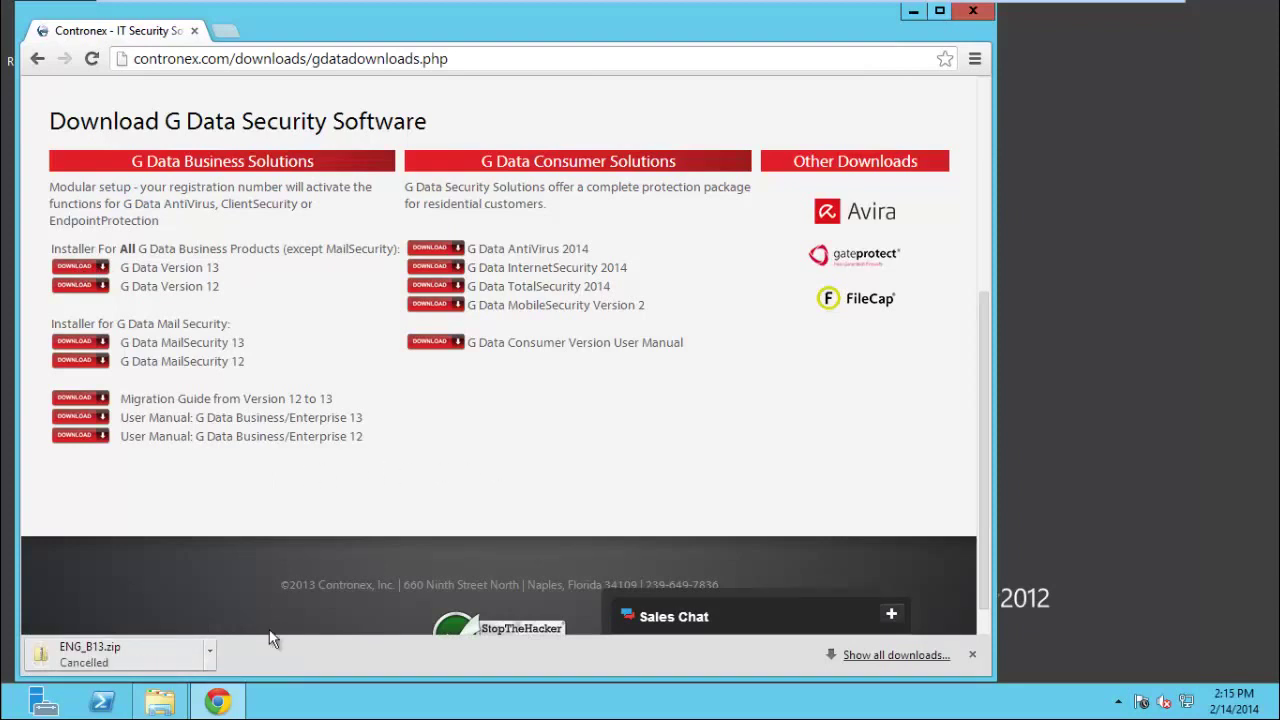
left_click(157, 705)
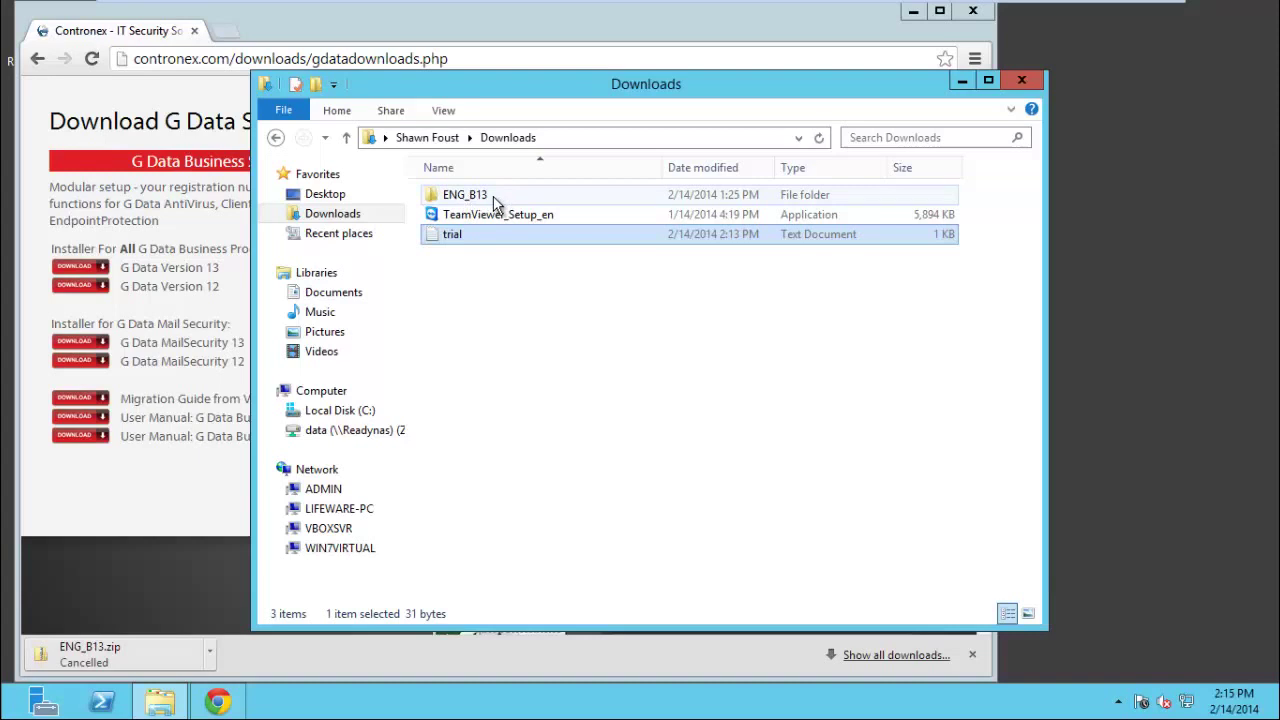
Open the ENG_B13 folder and select its Setup application.
left_click(498, 198)
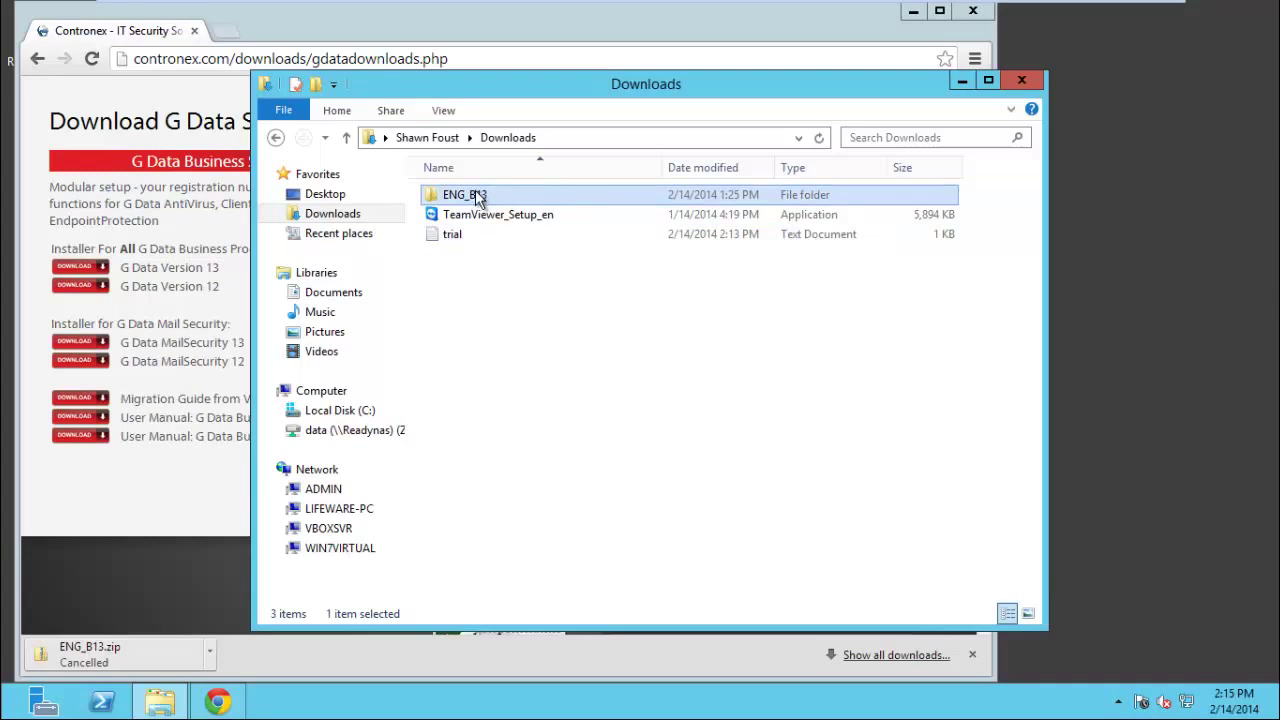
double_click(477, 197)
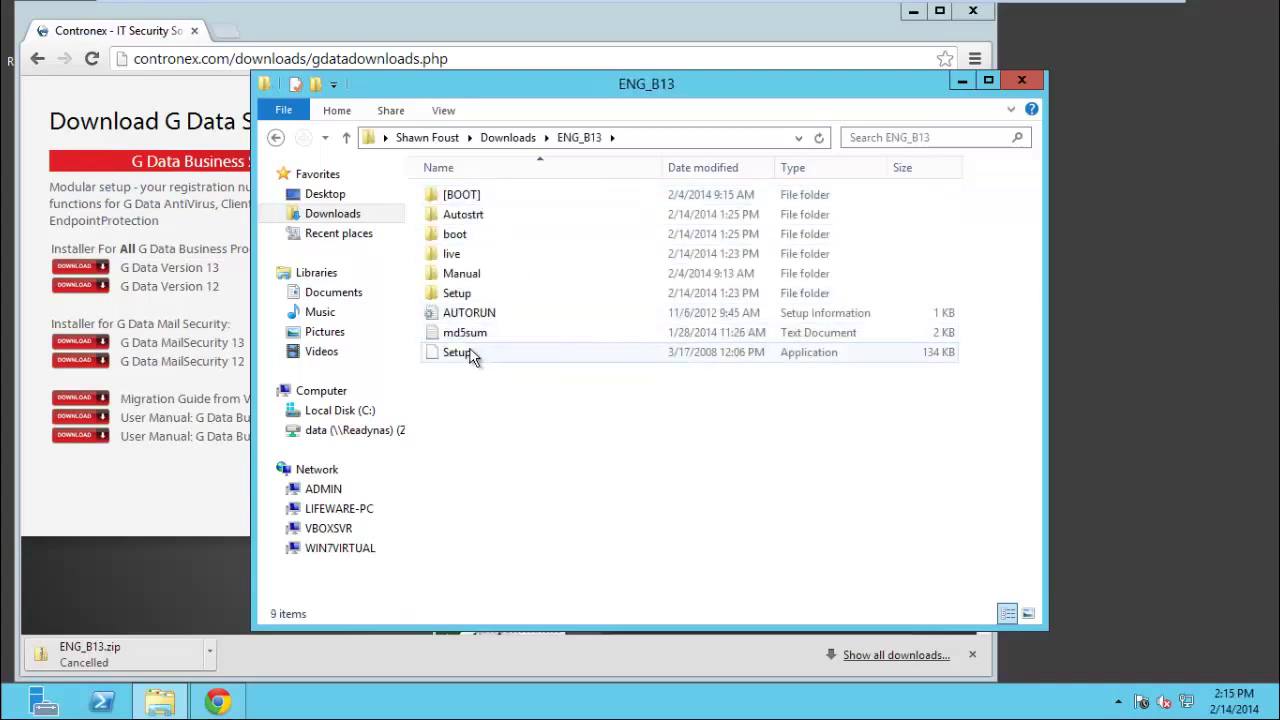
left_click(474, 356)
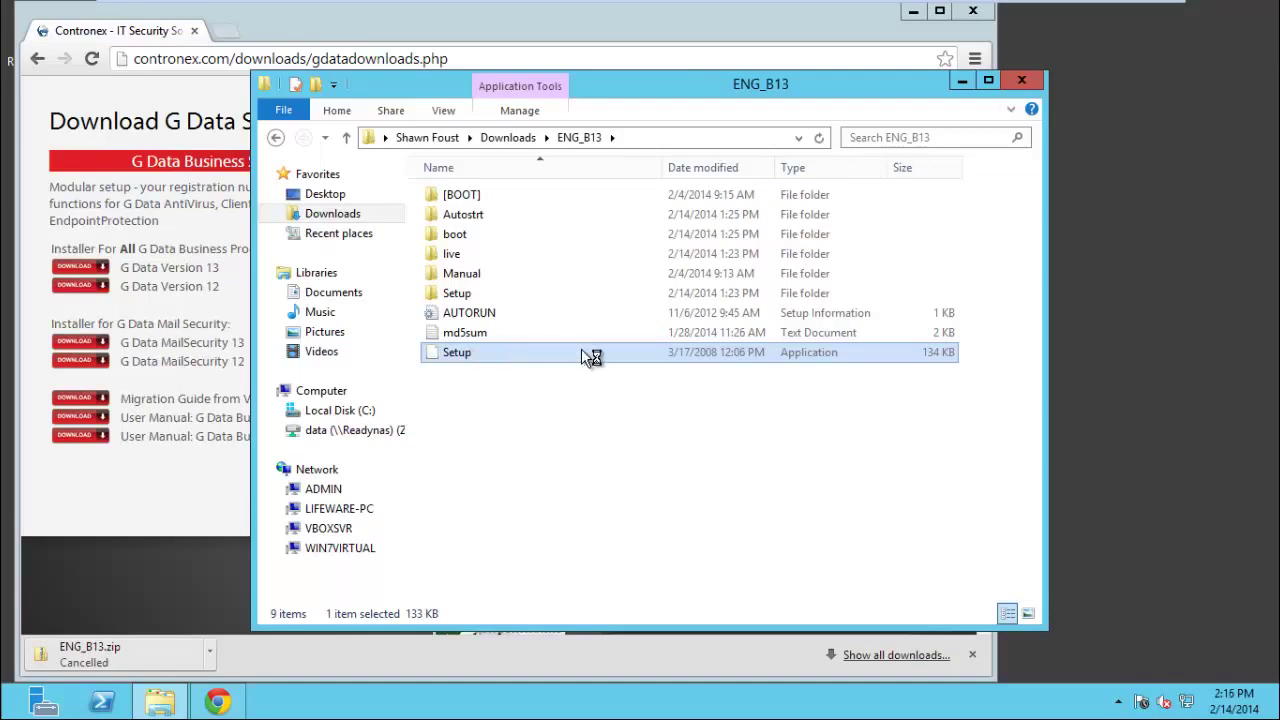
Minimize Chrome so the ENG_B13 folder with the Setup application is in view.
left_click(913, 11)
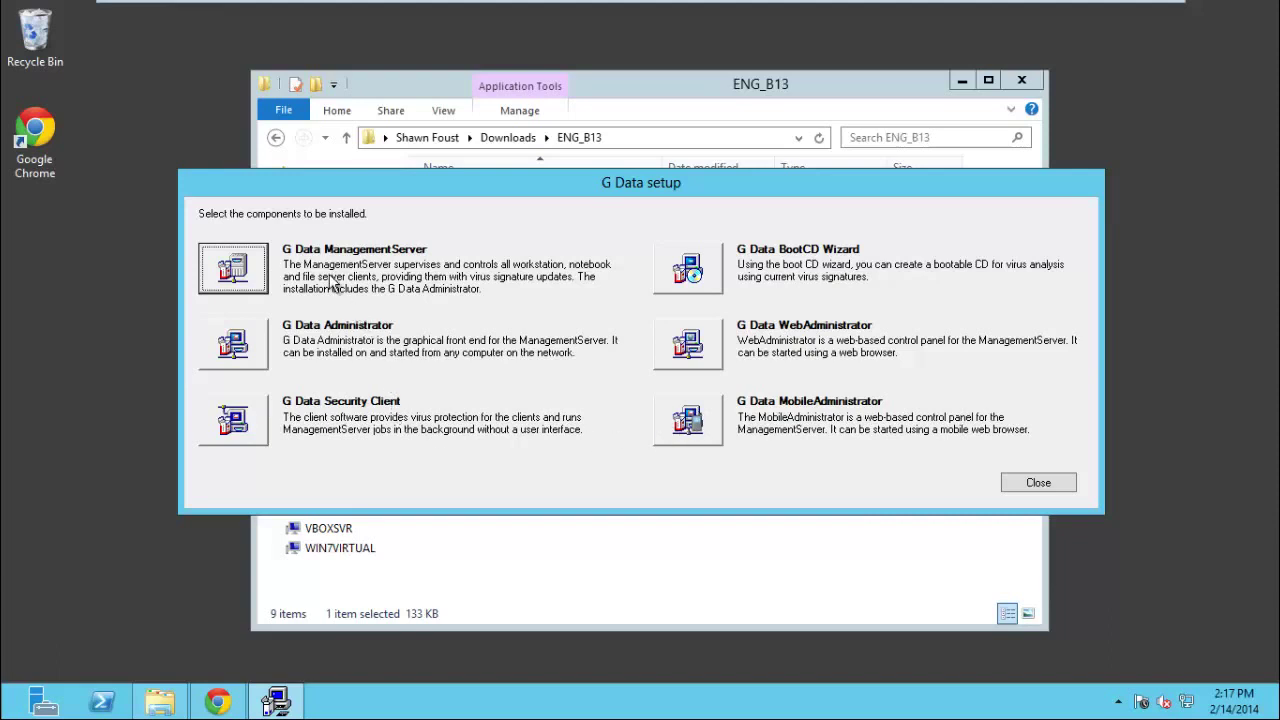
Choose the G Data ManagementServer component to install and minimize the File Explorer window.
left_click(233, 268)
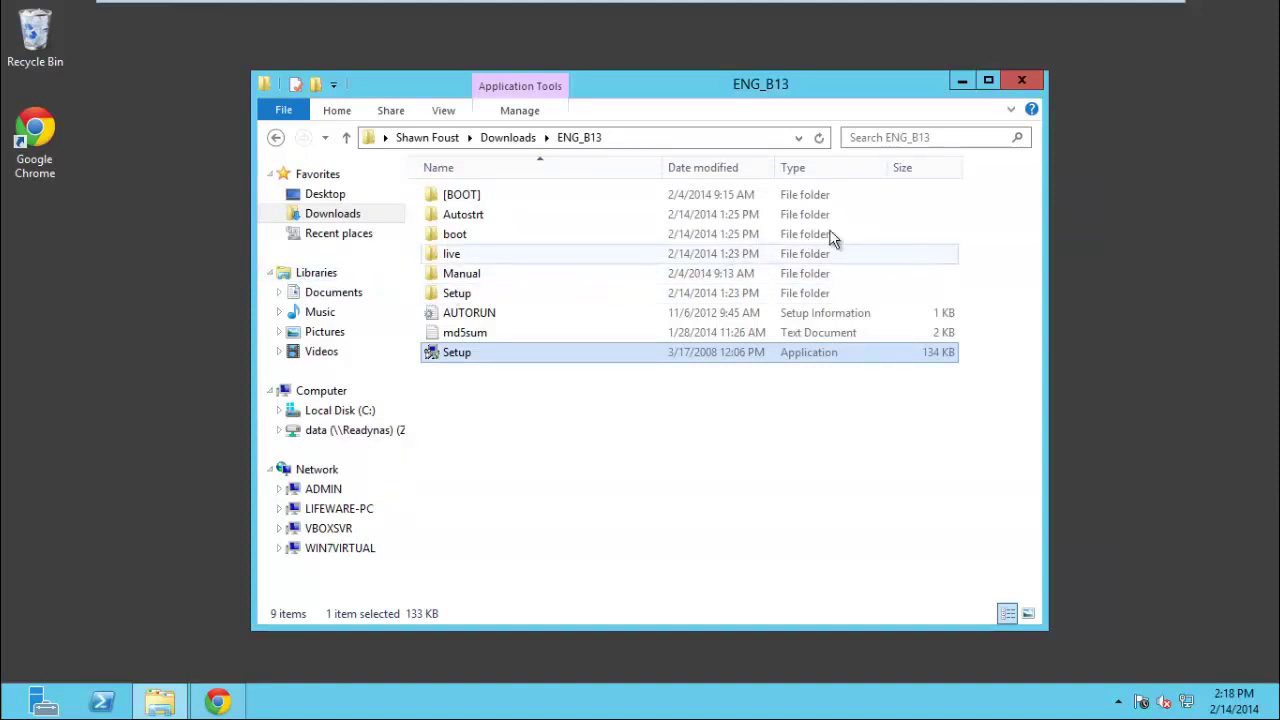
left_click(962, 81)
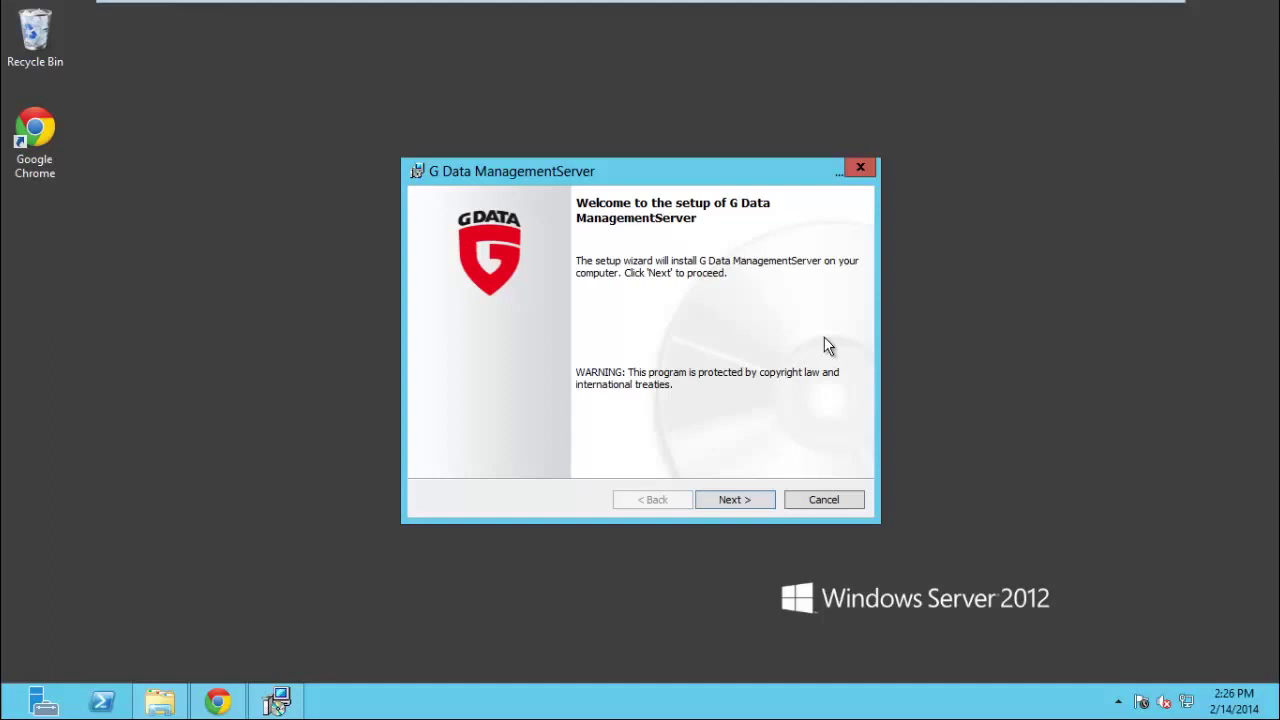
Pass the welcome page, accept the license terms, and advance to the Destination Folder step.
left_click(755, 502)
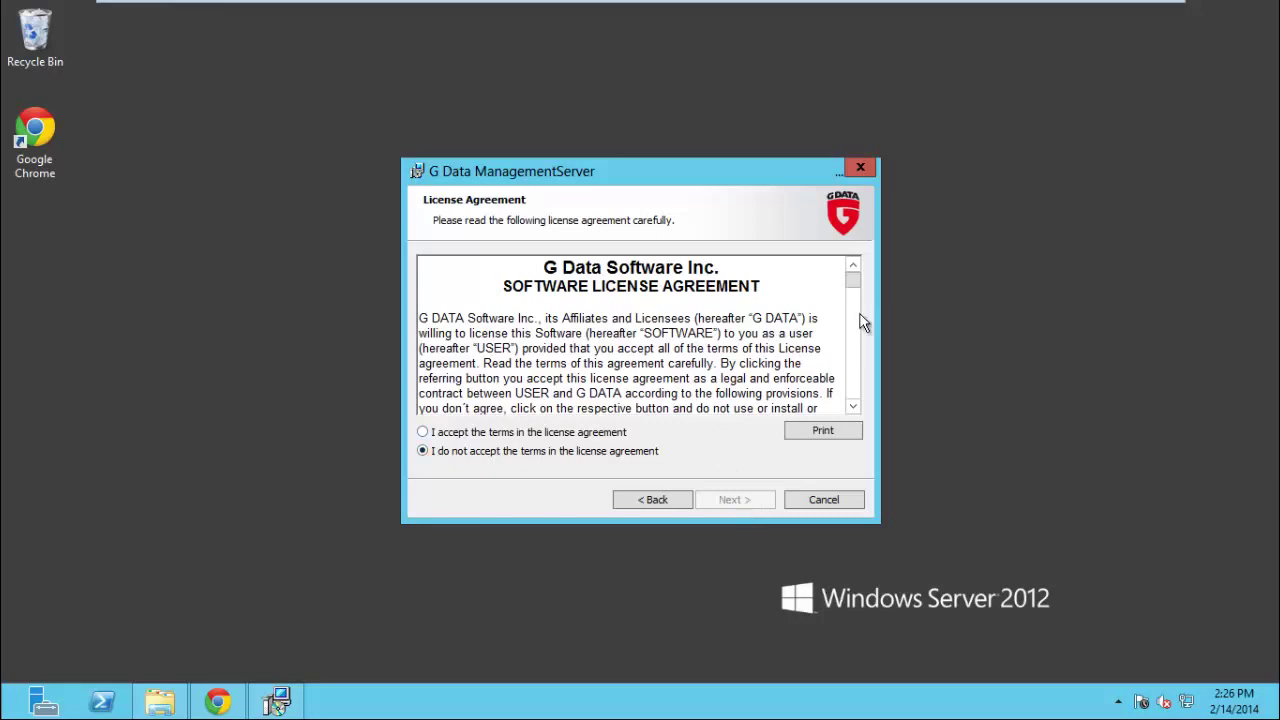
left_click_drag(855, 280, 852, 400)
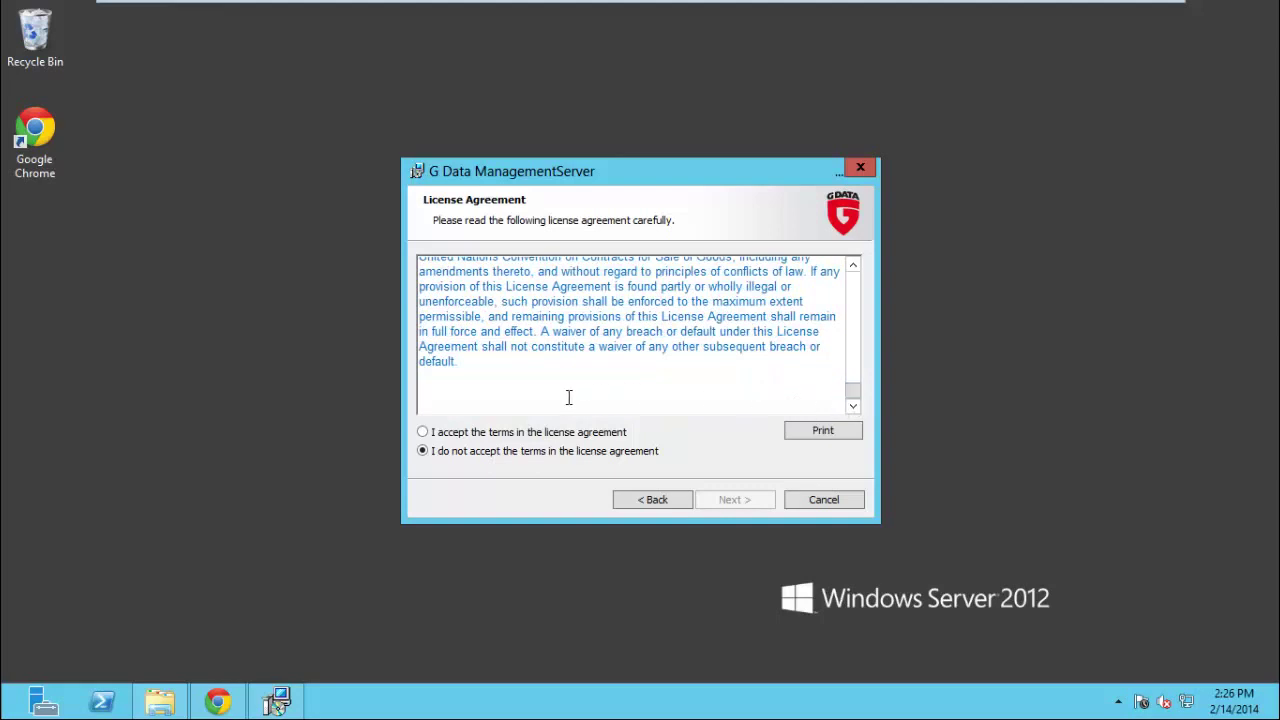
left_click(423, 432)
left_click(730, 500)
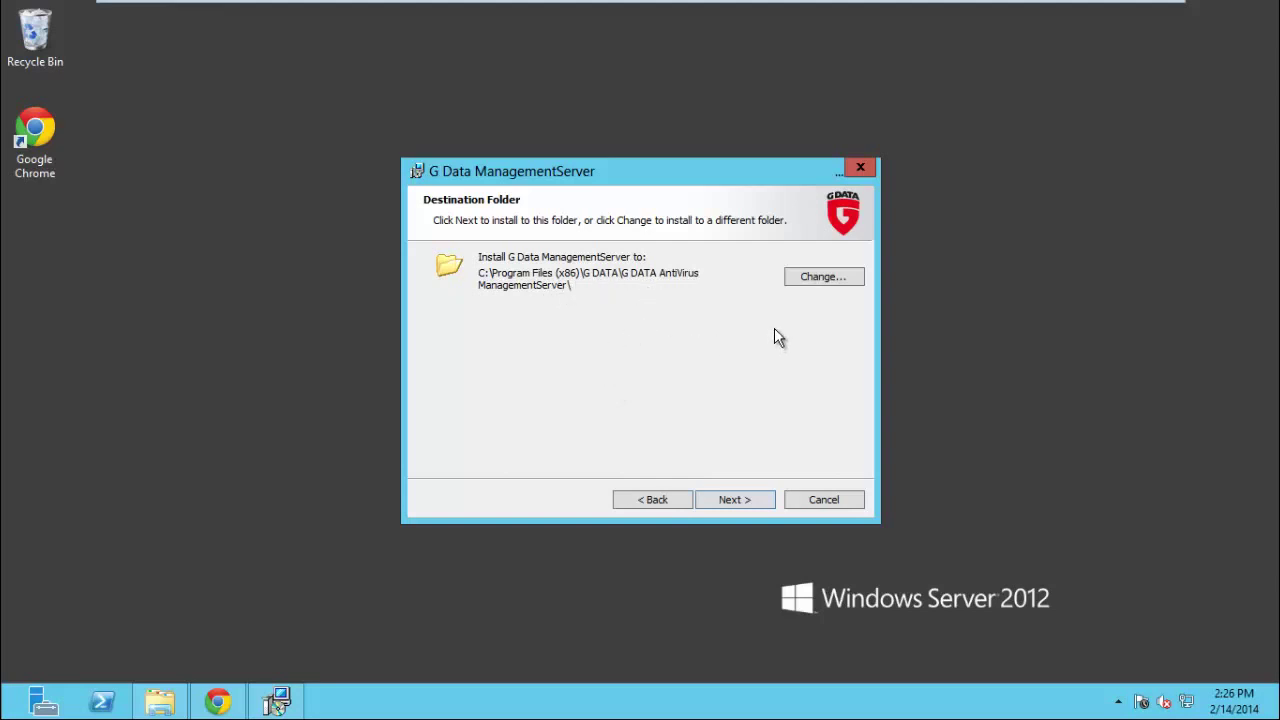
Keep the default G DATA AntiVirus ManagementServer install folder and continue.
left_click(741, 500)
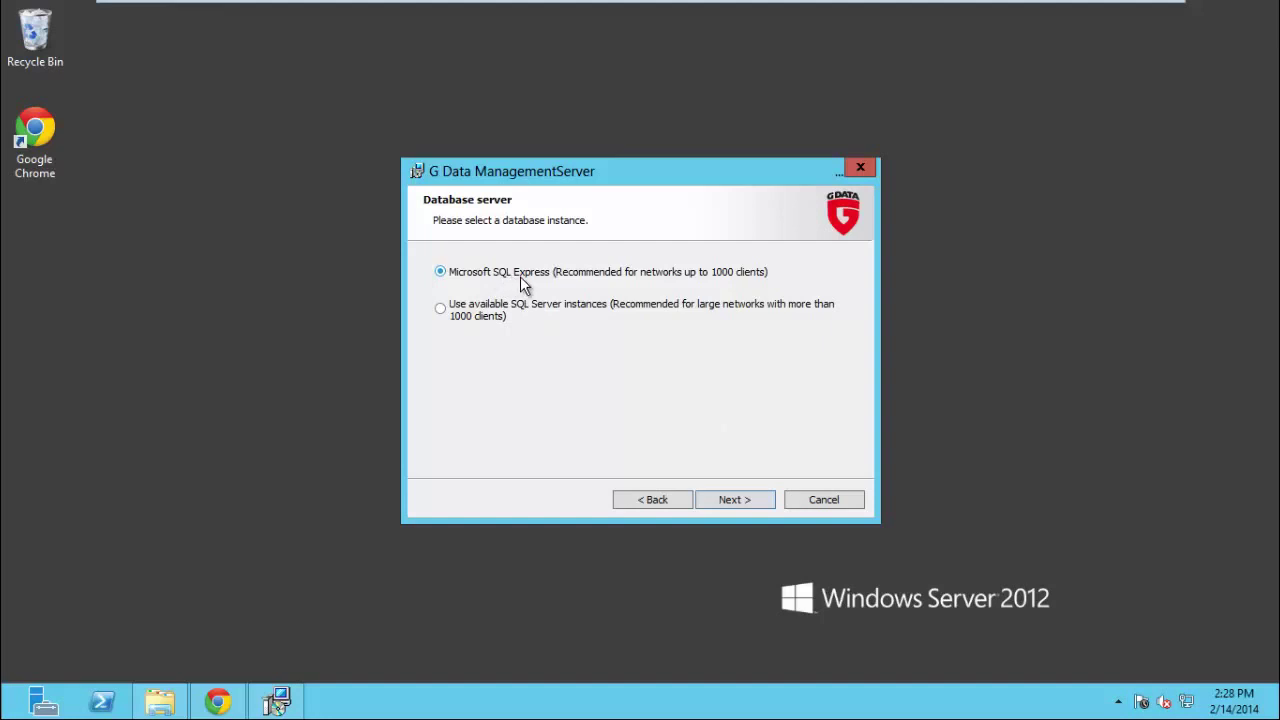
Keep Microsoft SQL Express as the database, accept the SQL Server license terms, and install.
left_click(746, 506)
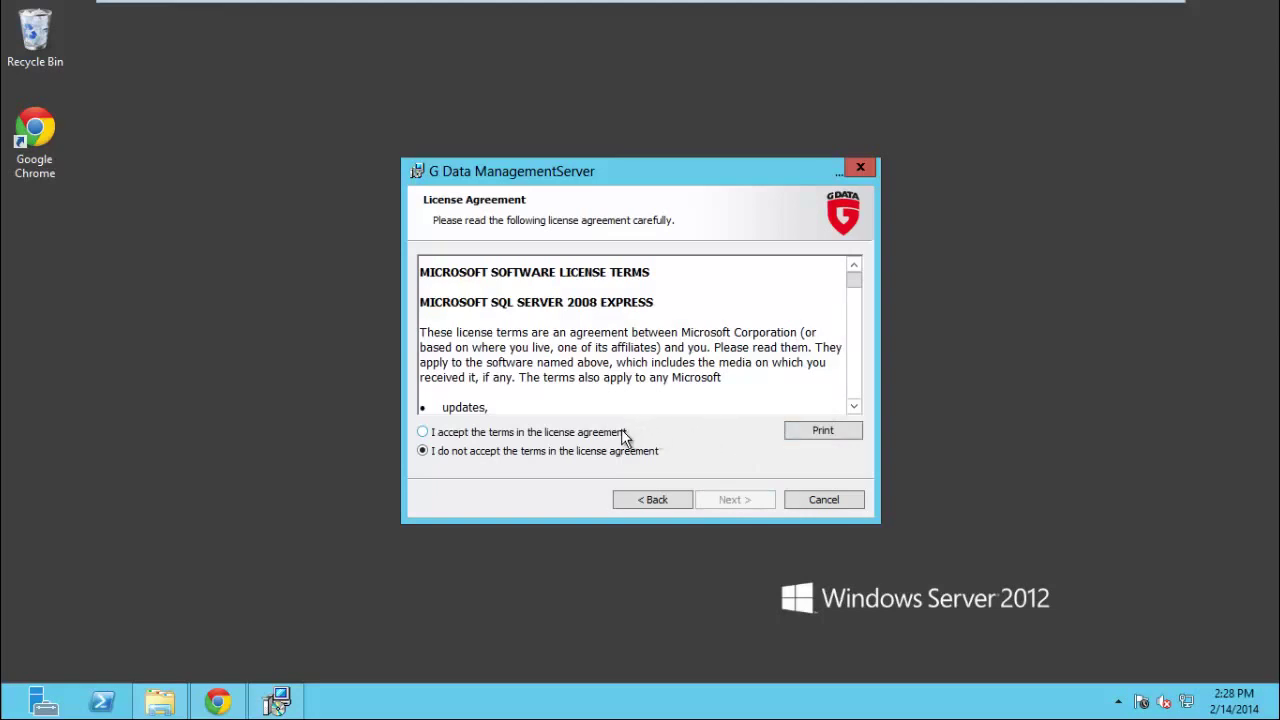
left_click(433, 432)
left_click(738, 499)
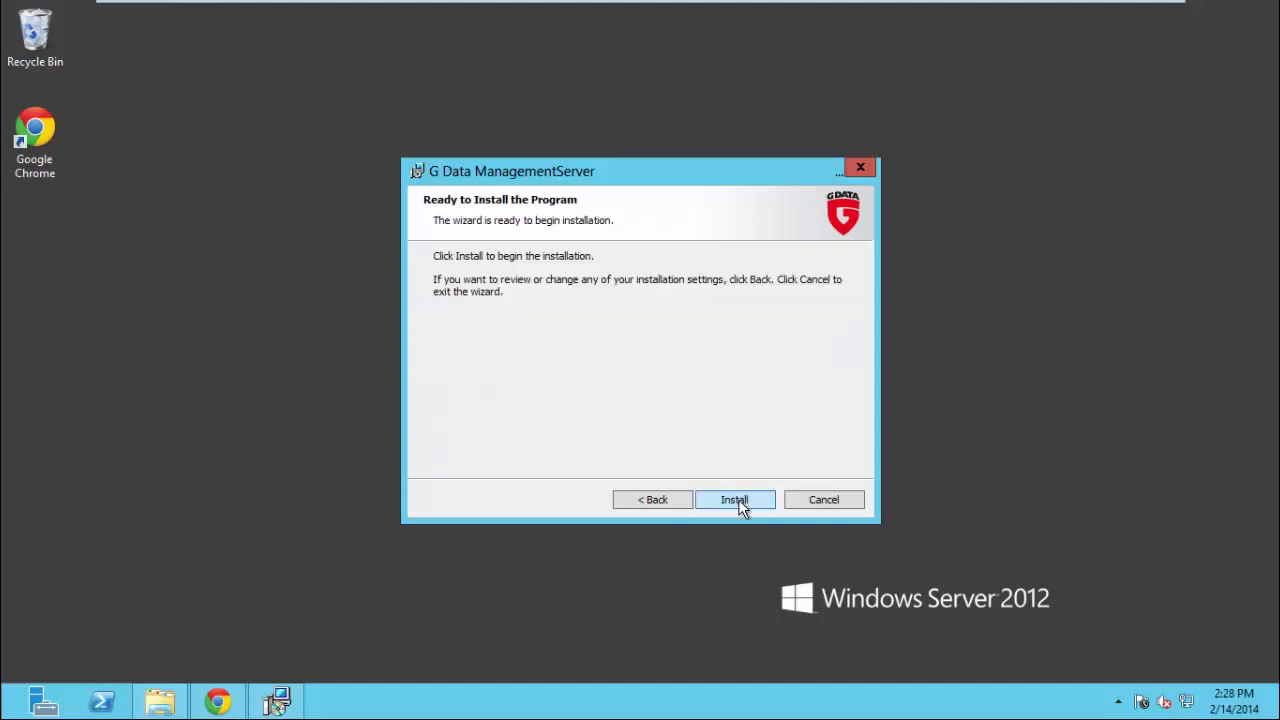
left_click(737, 500)
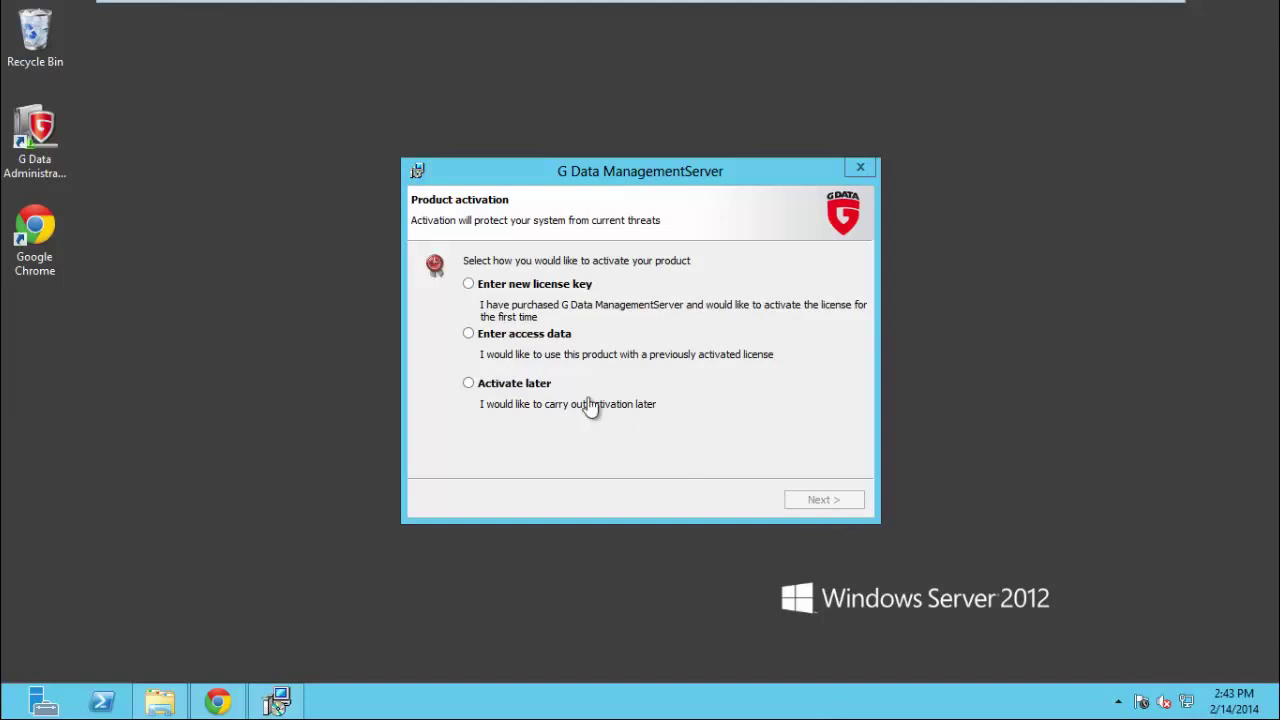
Select 'Enter new license key' and continue to the update server logon form.
left_click(469, 287)
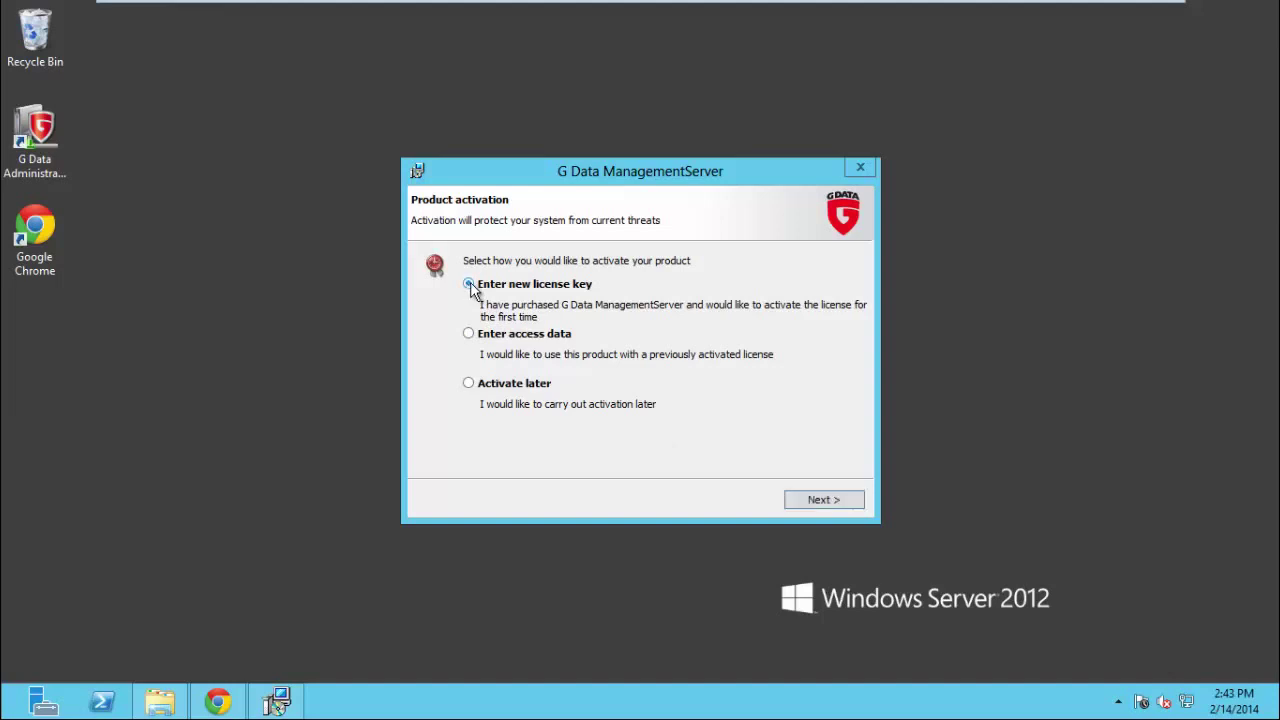
left_click(811, 500)
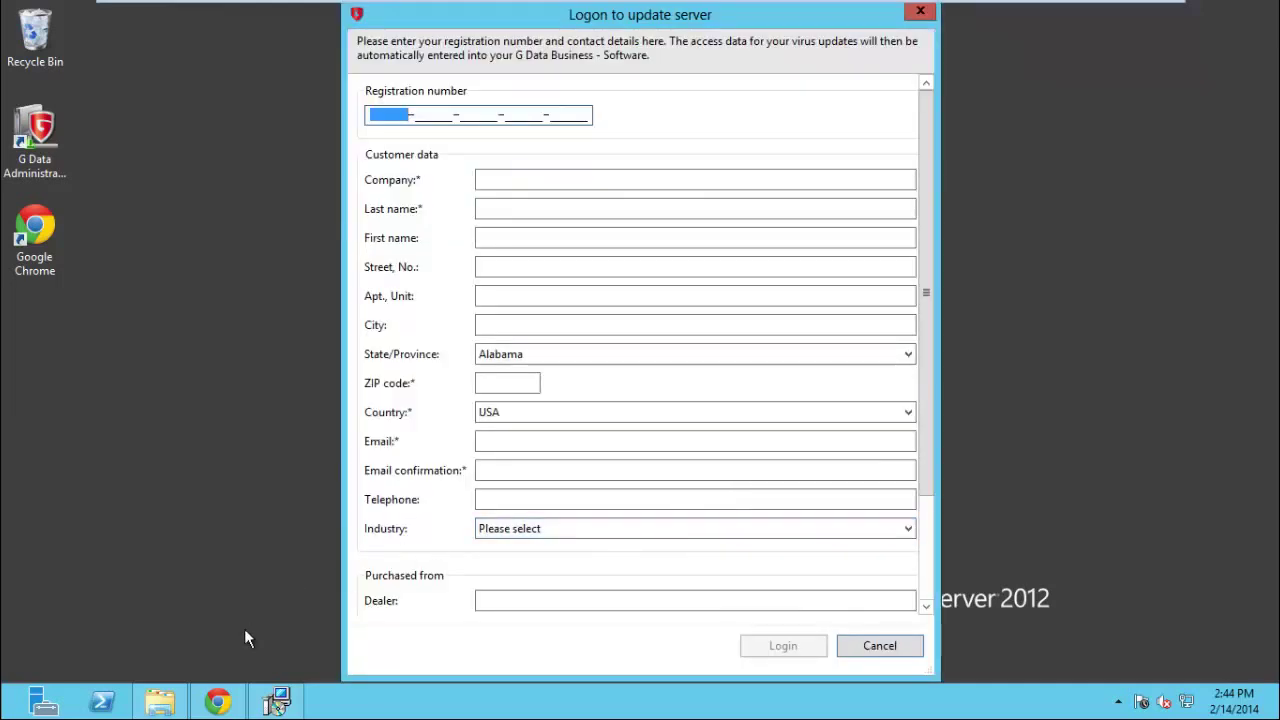
Copy the registration key from the trial text file in Downloads into the registration number field.
left_click(160, 702)
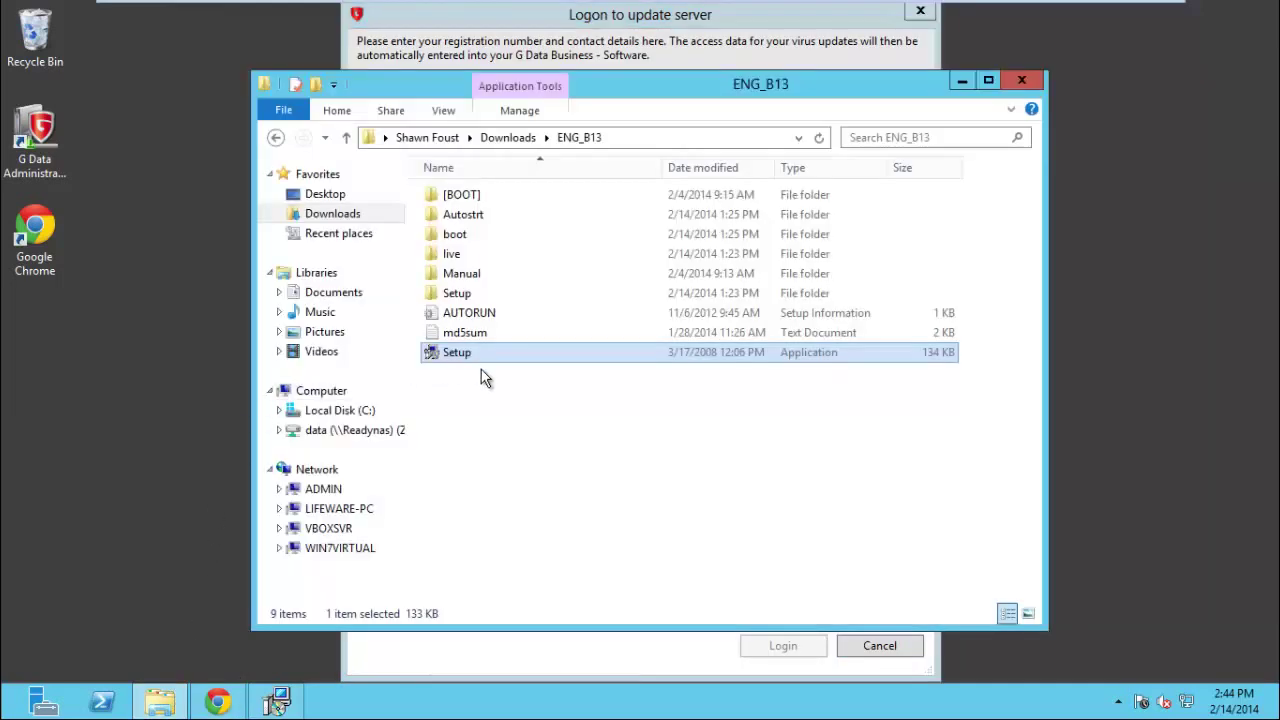
left_click(274, 138)
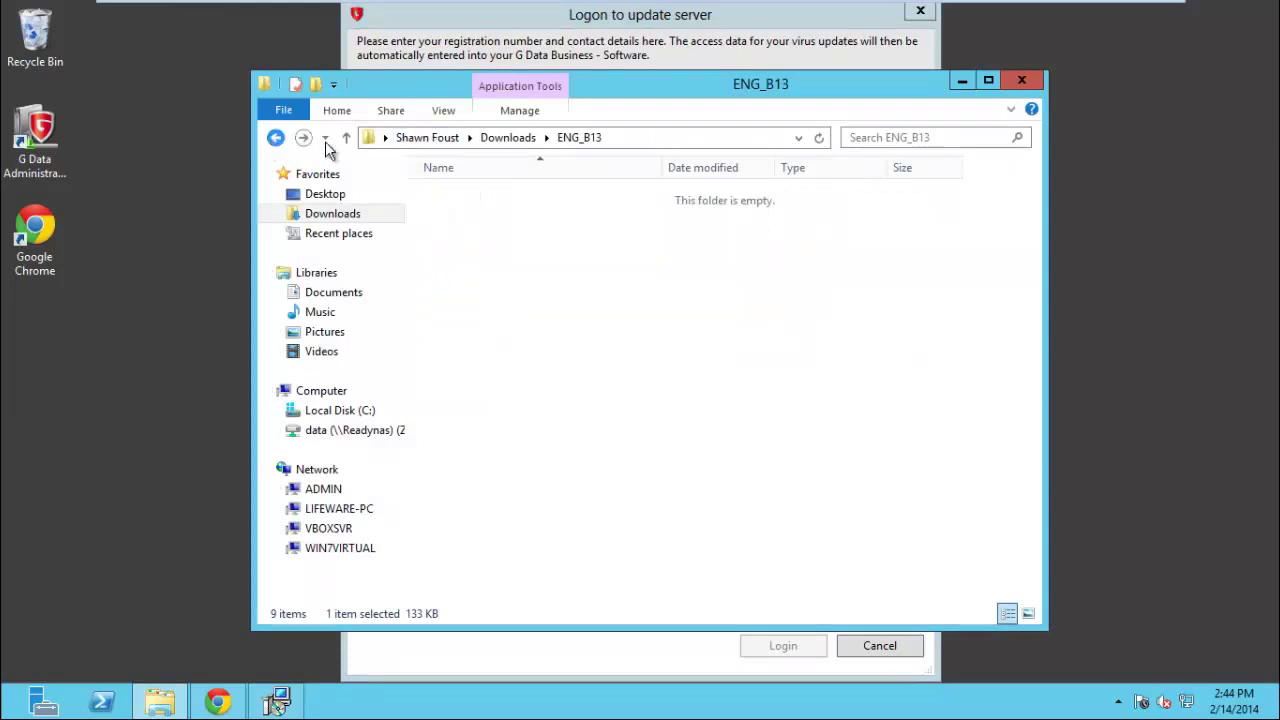
double_click(483, 234)
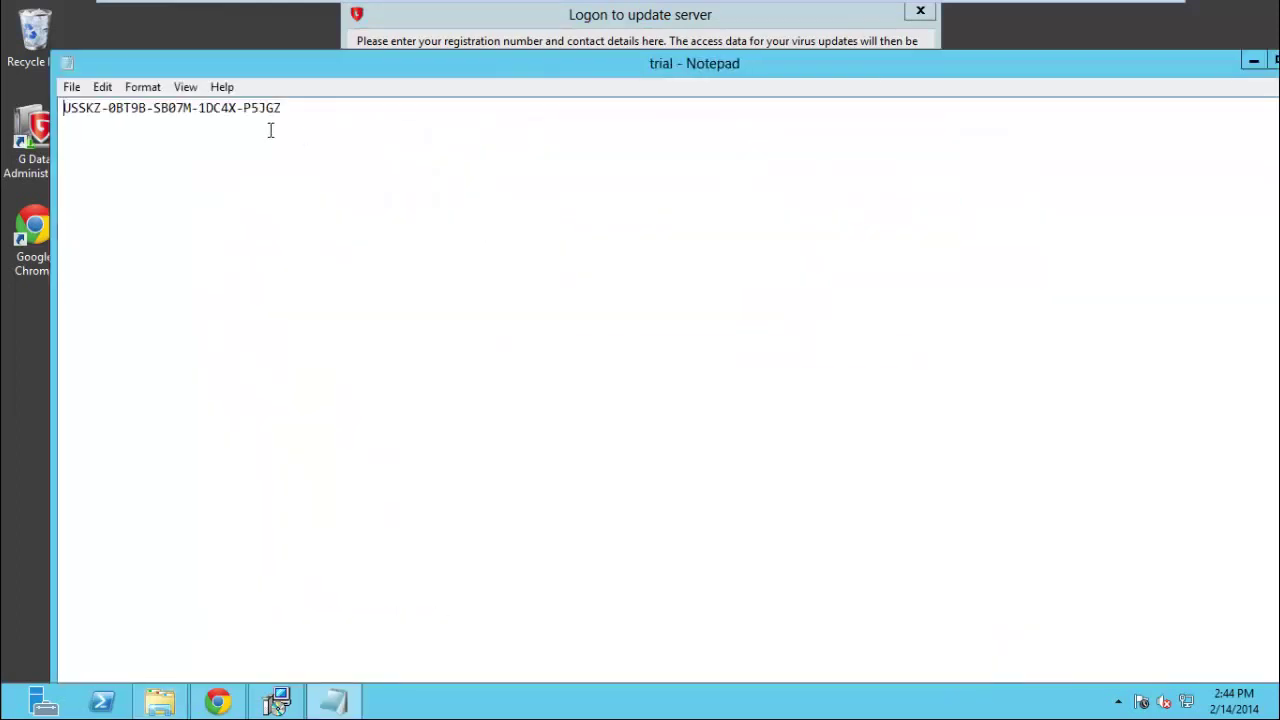
left_click_drag(286, 109, 58, 88)
key("ctrl+c")
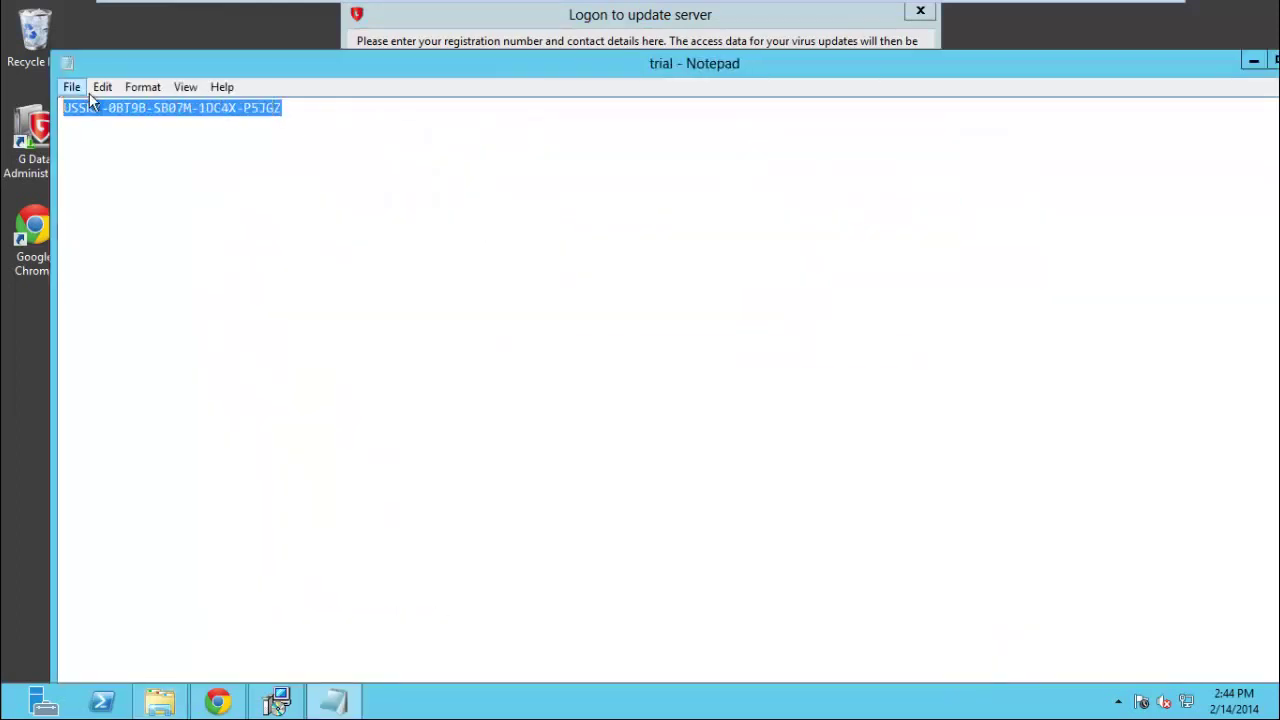
left_click(449, 38)
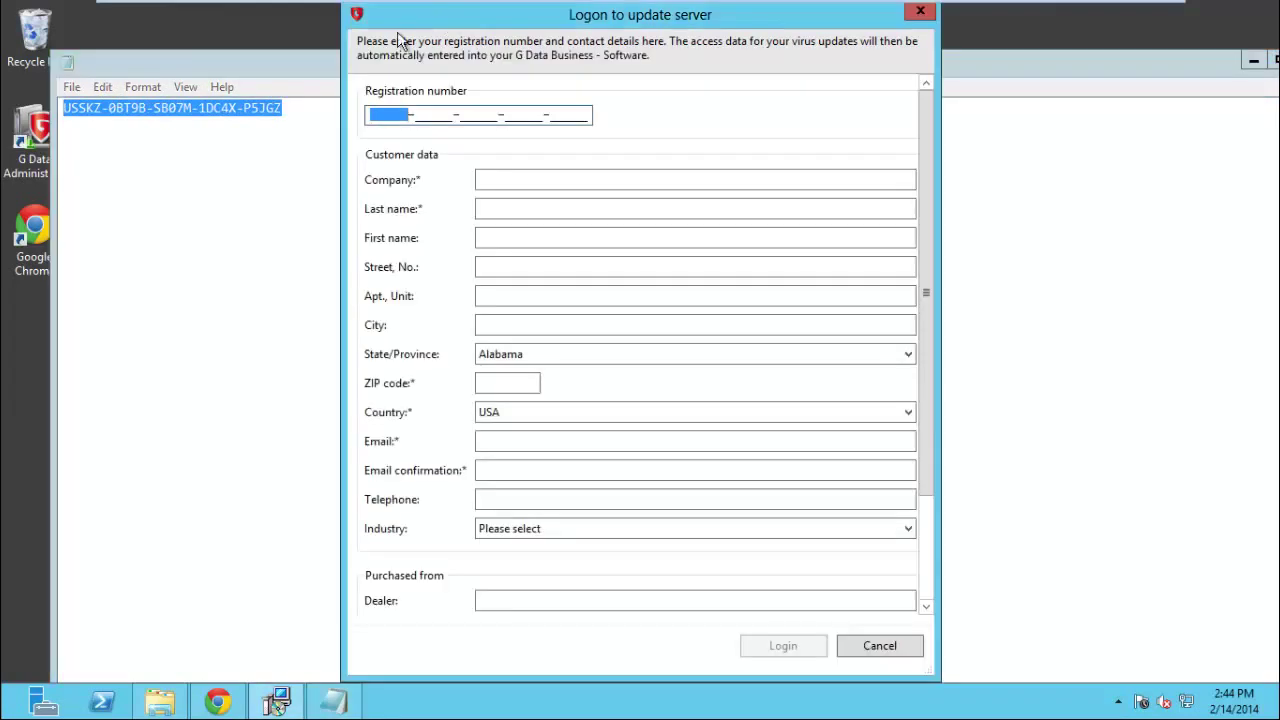
left_click(370, 114)
key("ctrl+v")
Fill in the company name and the customer's last name.
left_click(510, 183)
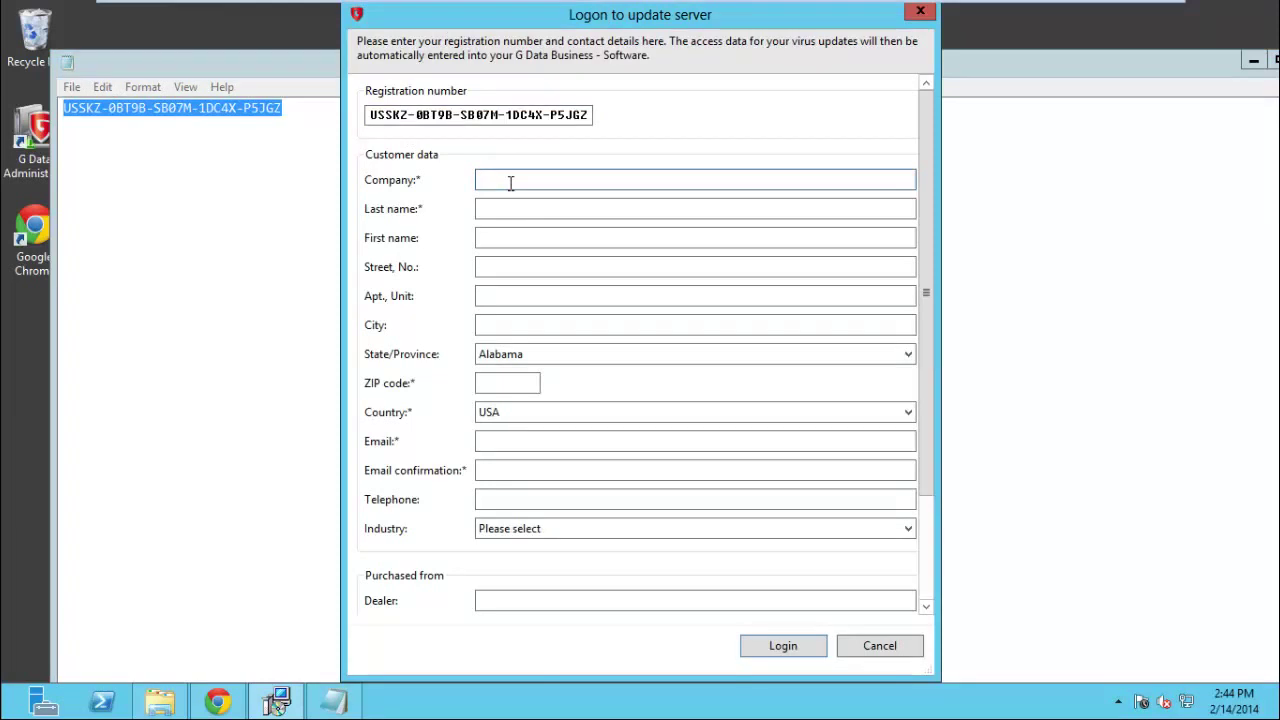
type("Contronex")
key("Tab")
type("Foust")
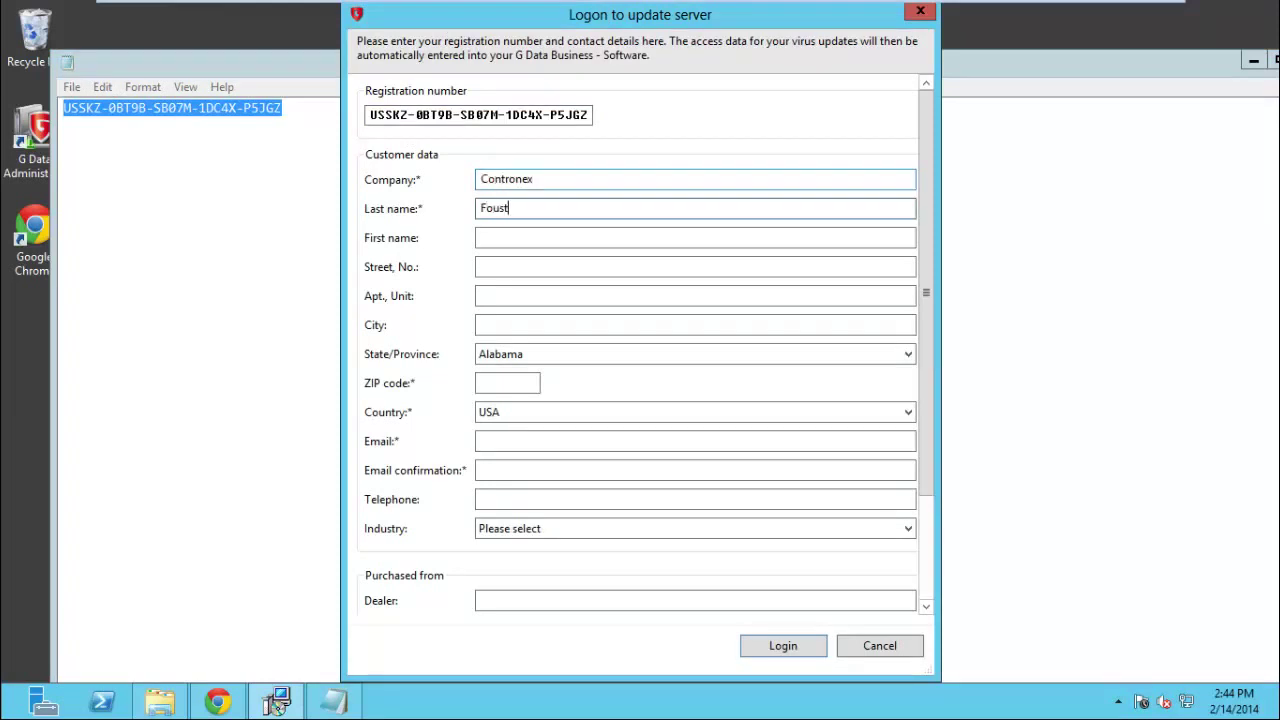
key("Tab")
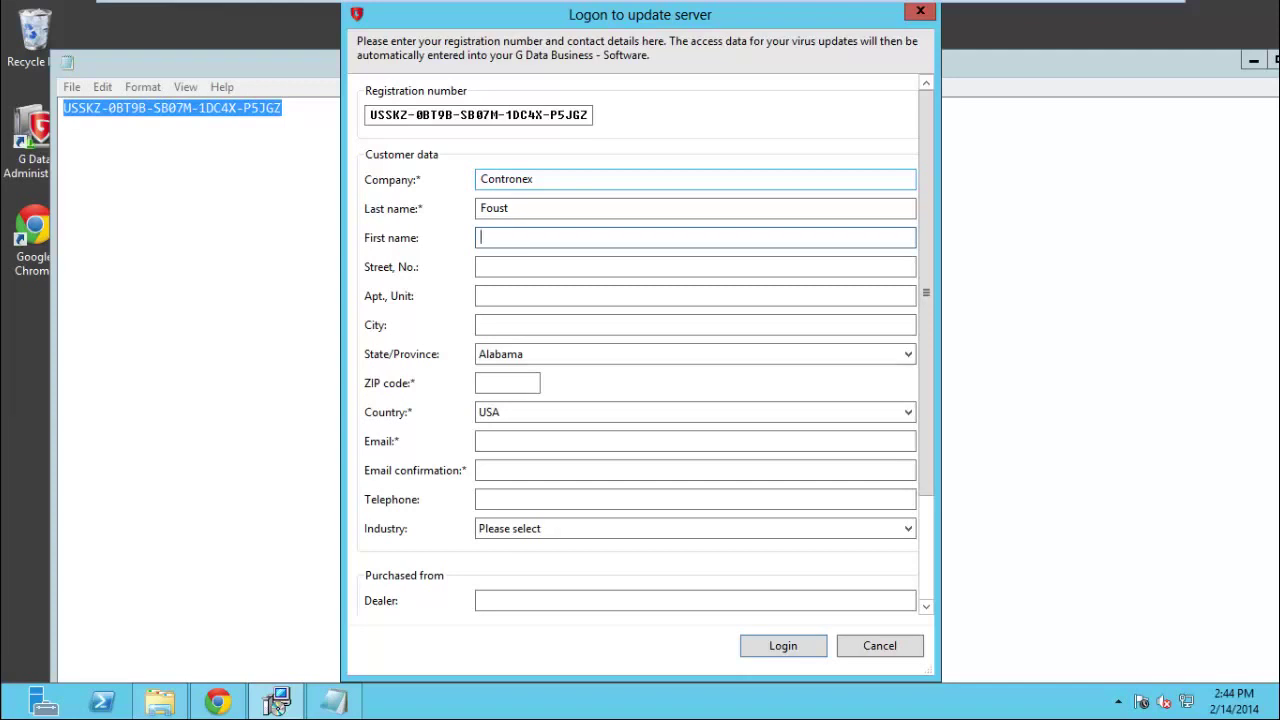
Enter the customer's ZIP code and choose their state.
key("Tab")
key("Tab")
key("Tab")
key("Tab")
key("Tab")
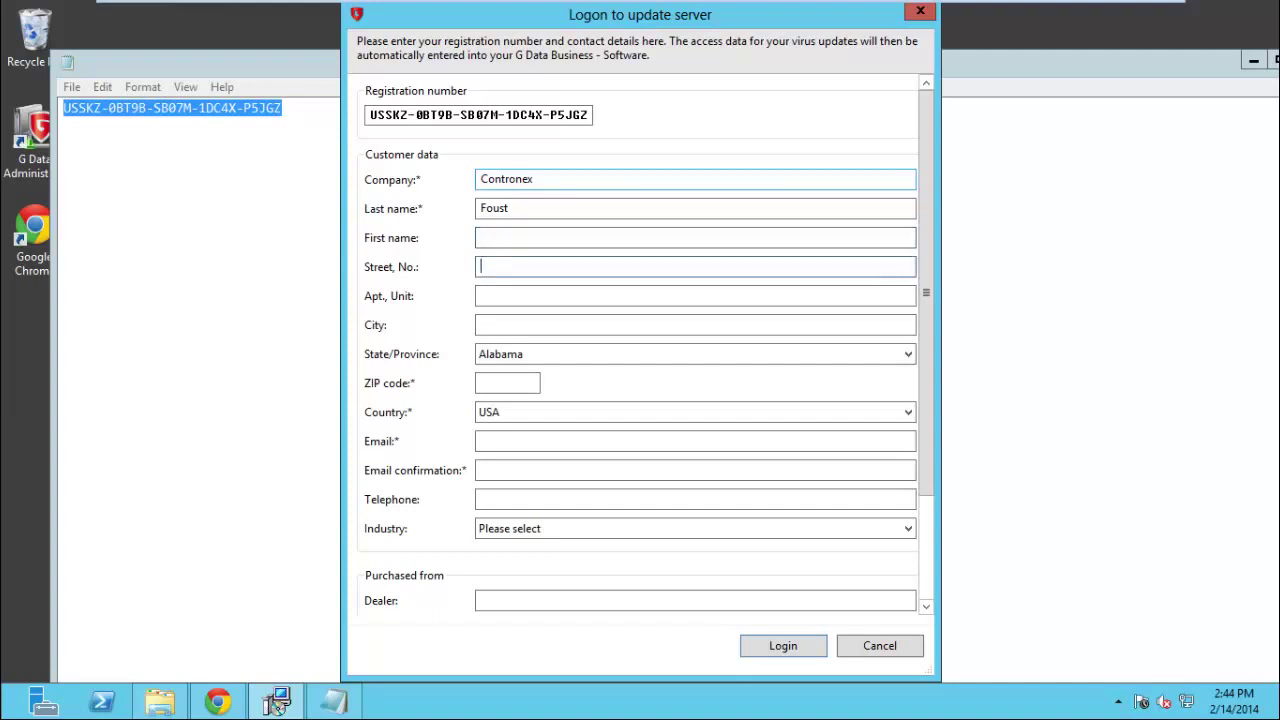
type("34102")
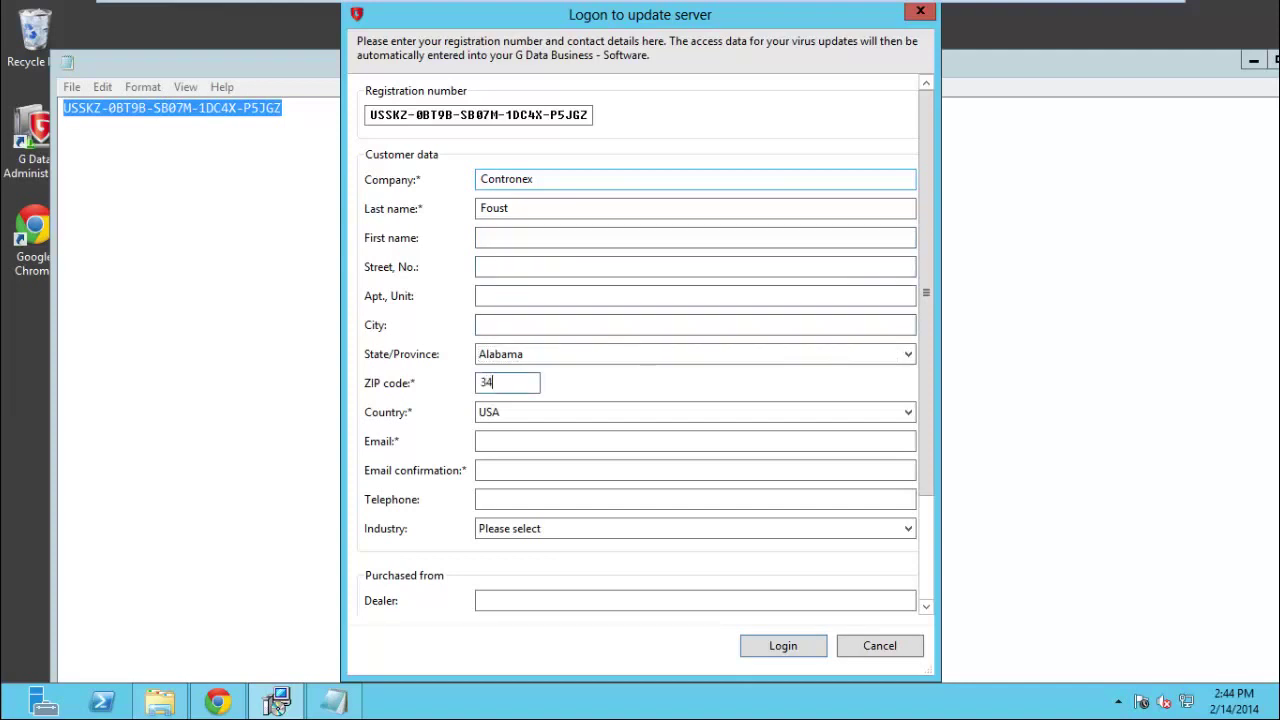
key("Tab")
left_click(510, 353)
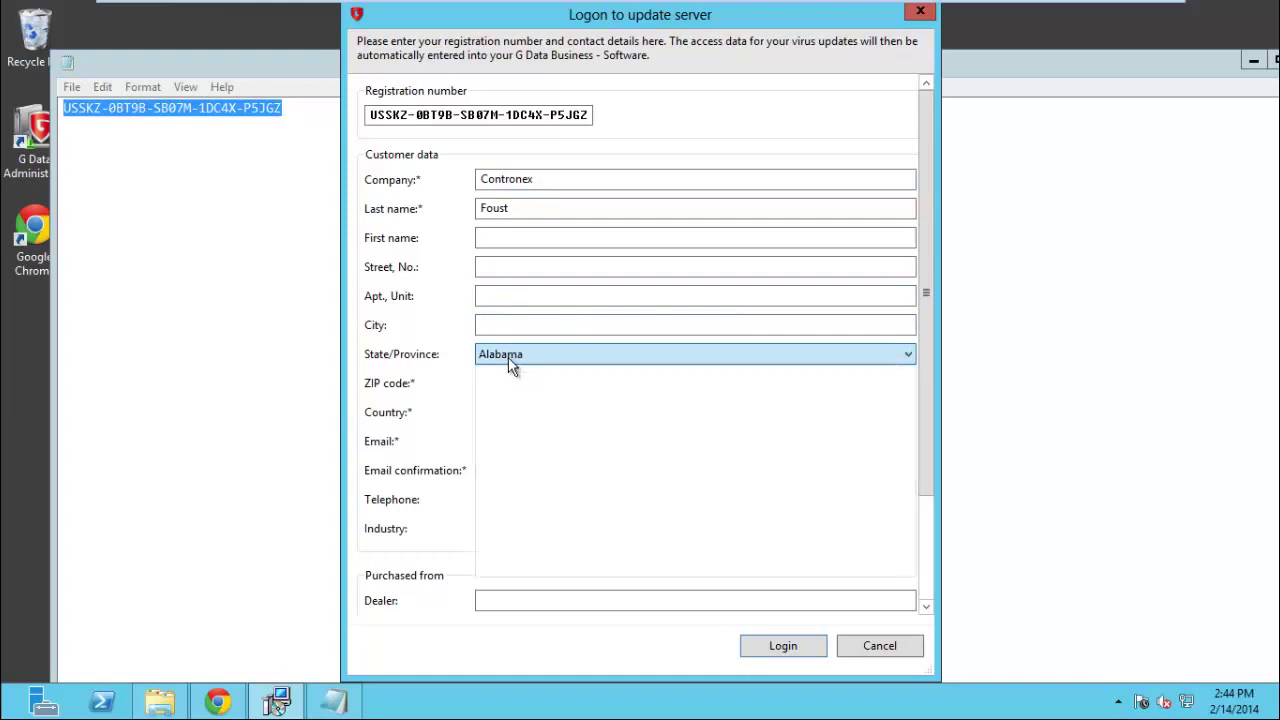
key("f")
key("Tab")
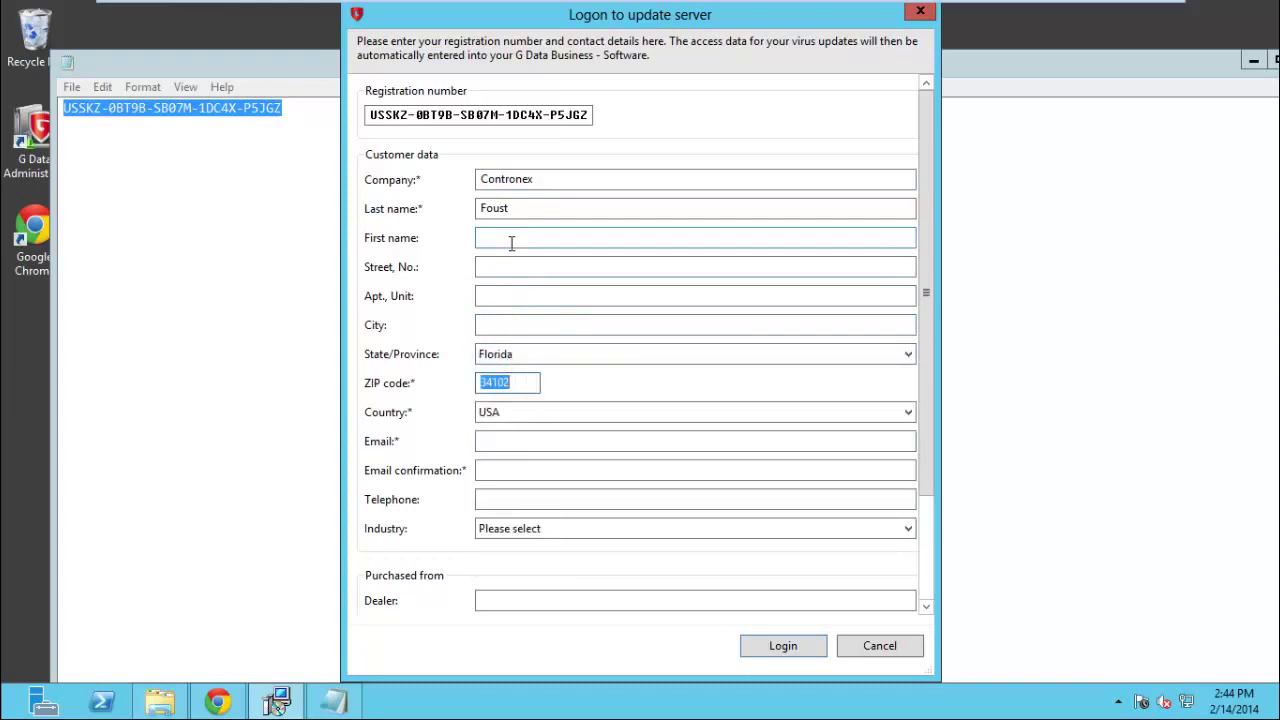
Enter the customer's street address and city.
left_click(503, 268)
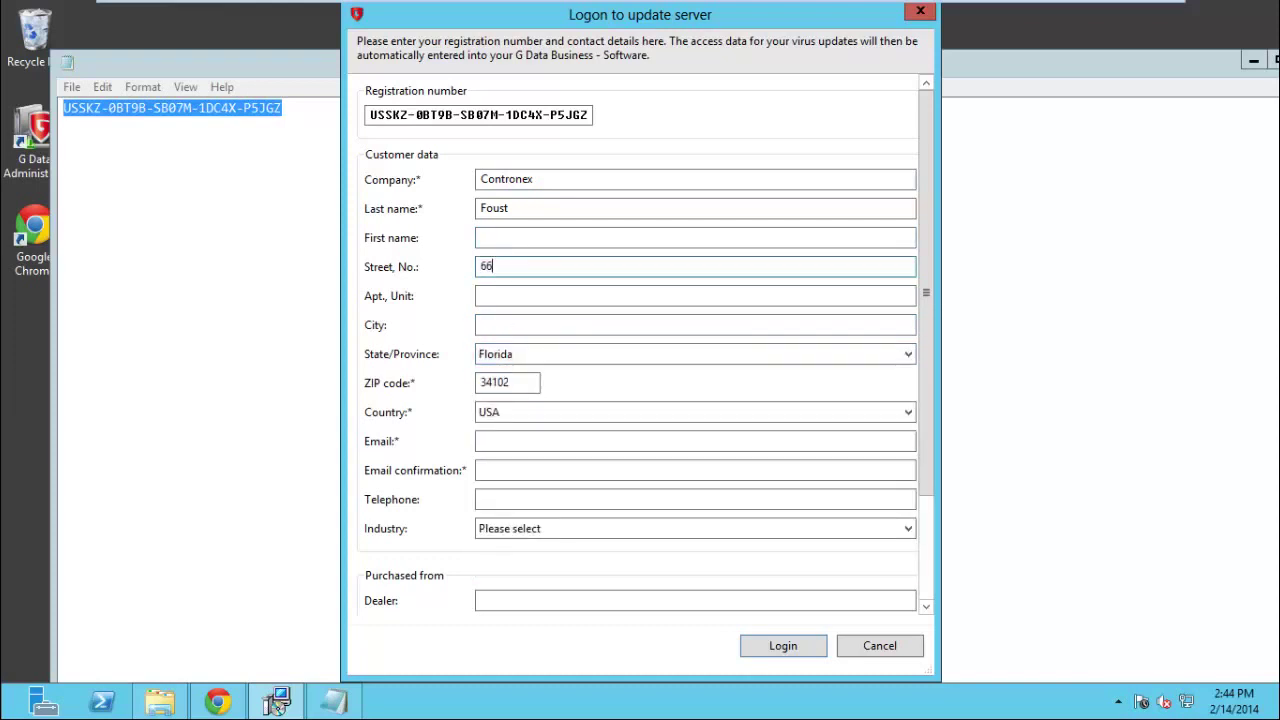
key("Tab")
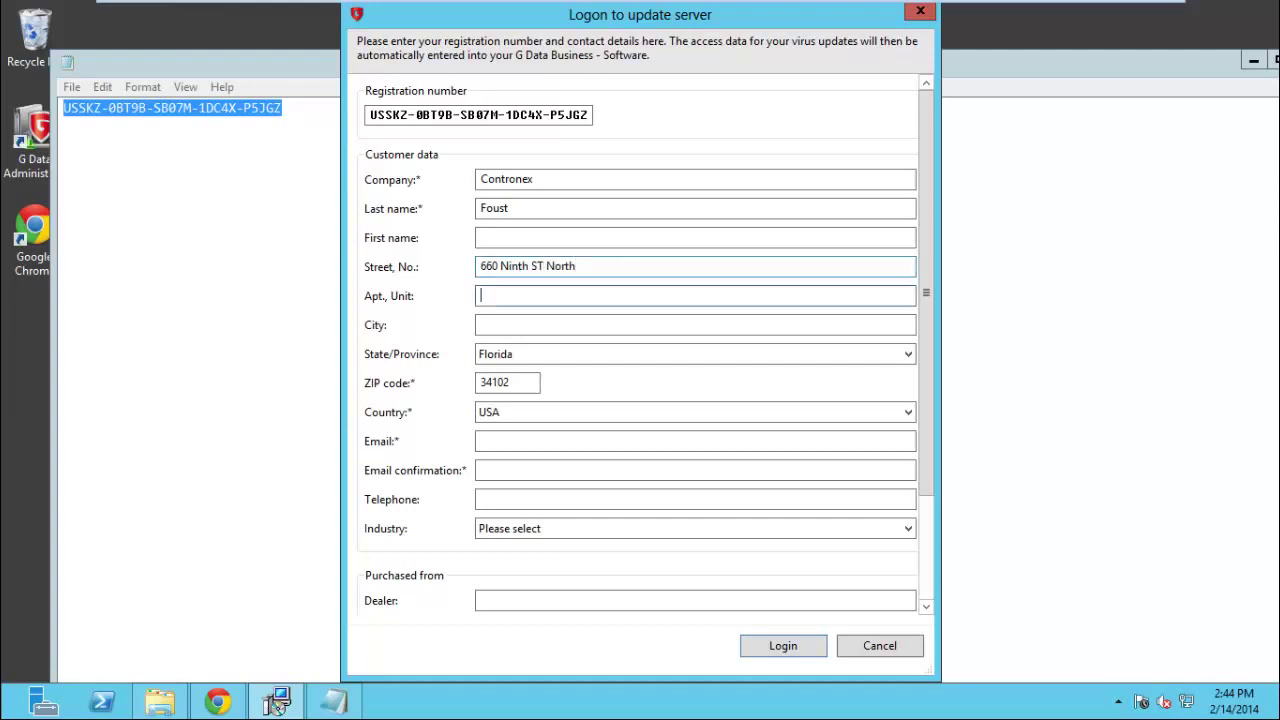
key("Tab")
type("Naples")
key("Tab")
key("Tab")
key("Tab")
key("Tab")
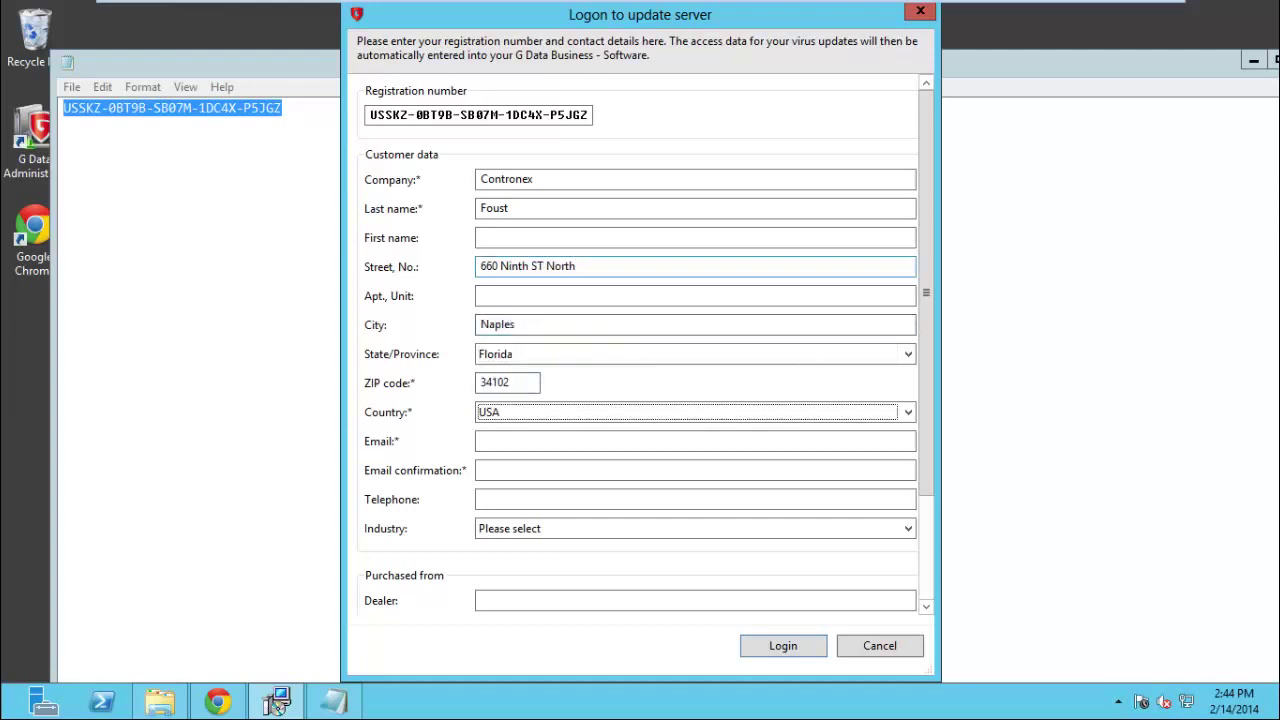
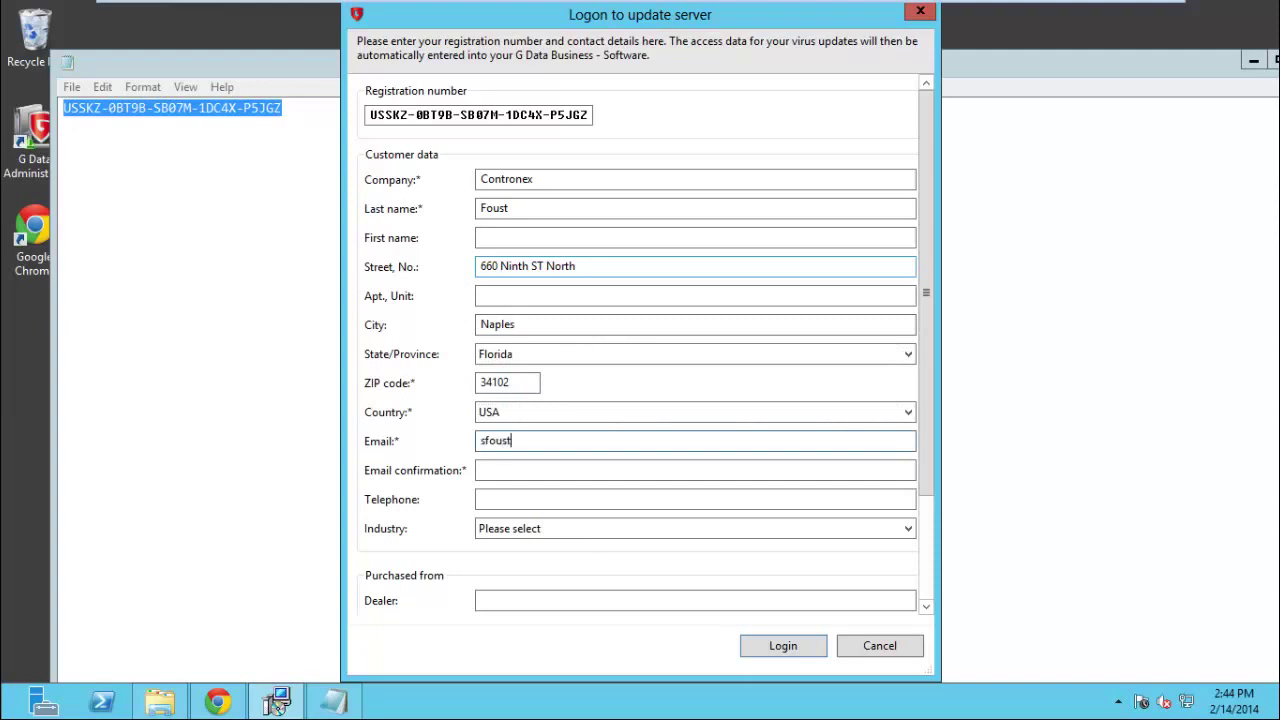
Enter and confirm the customer's e-mail, add their telephone number, and log on.
key("Tab")
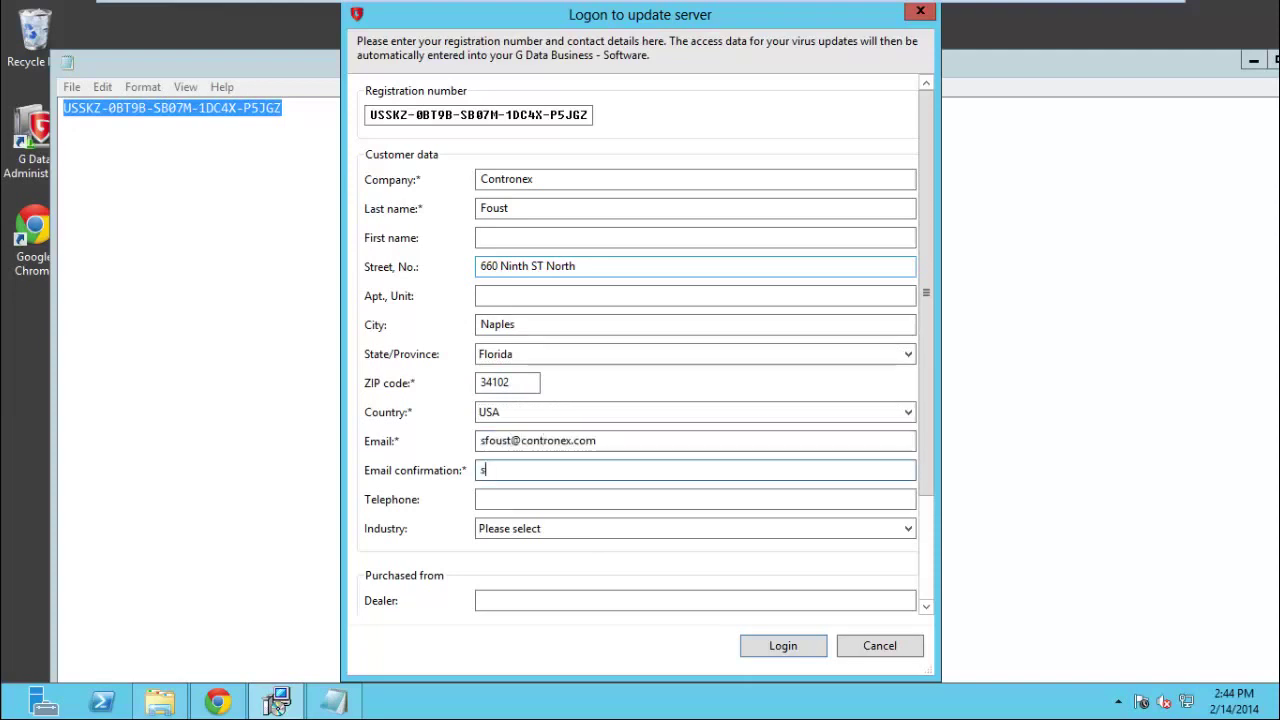
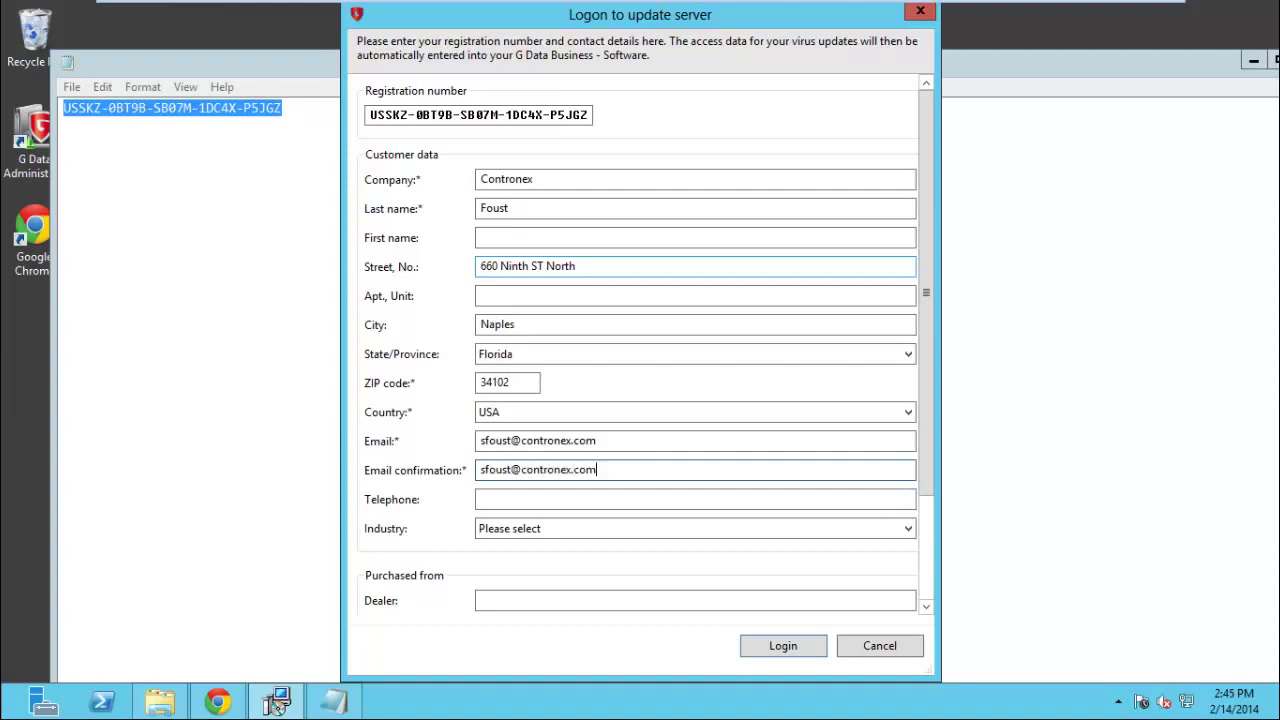
key("Tab")
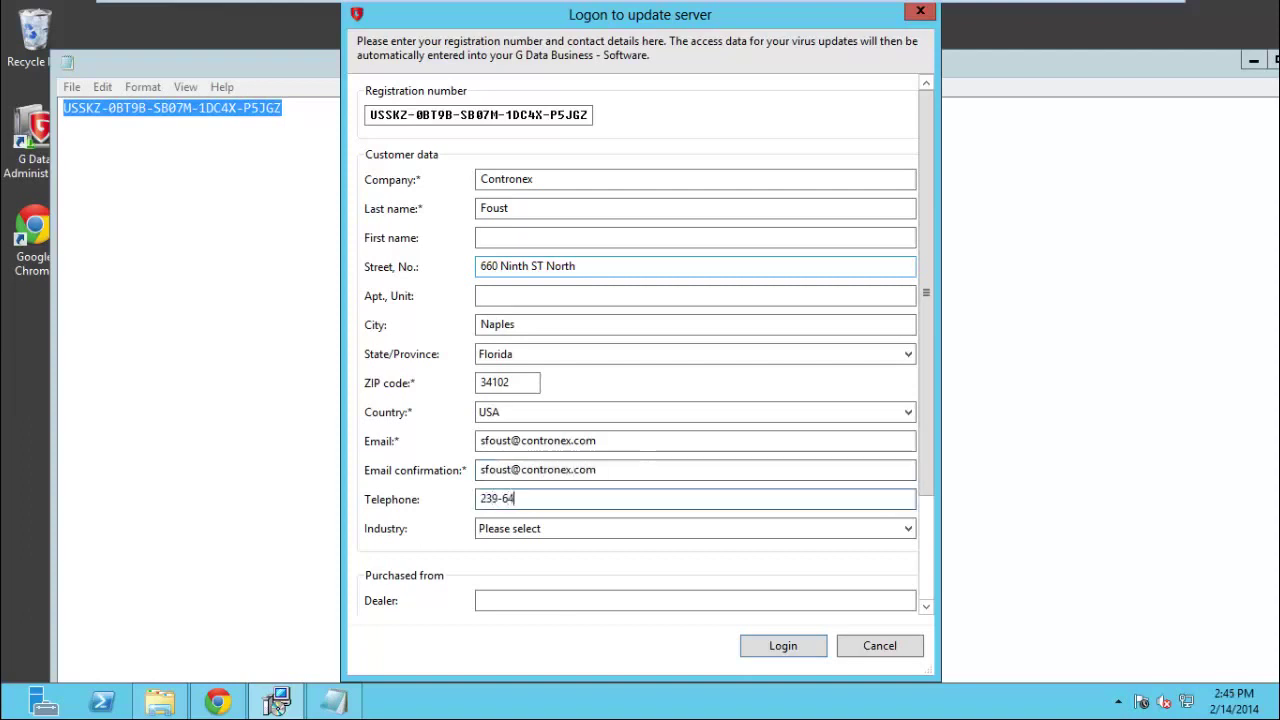
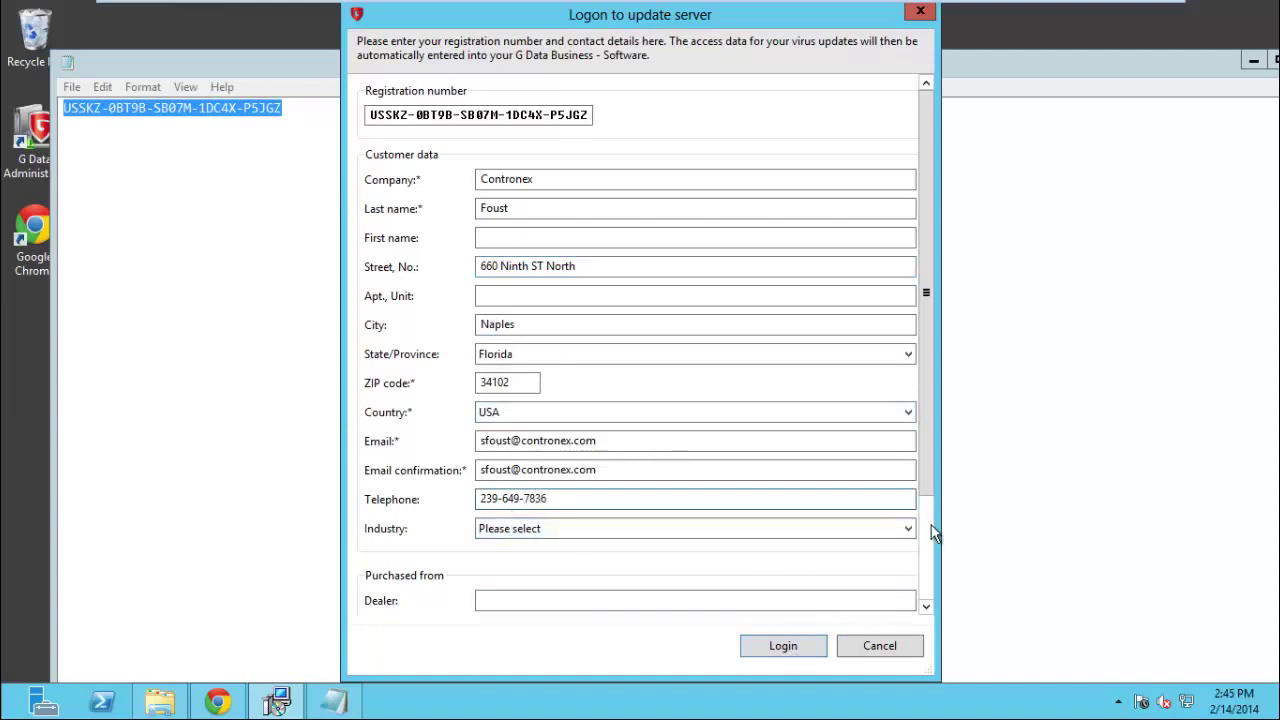
scroll(928, 483, "down", 3)
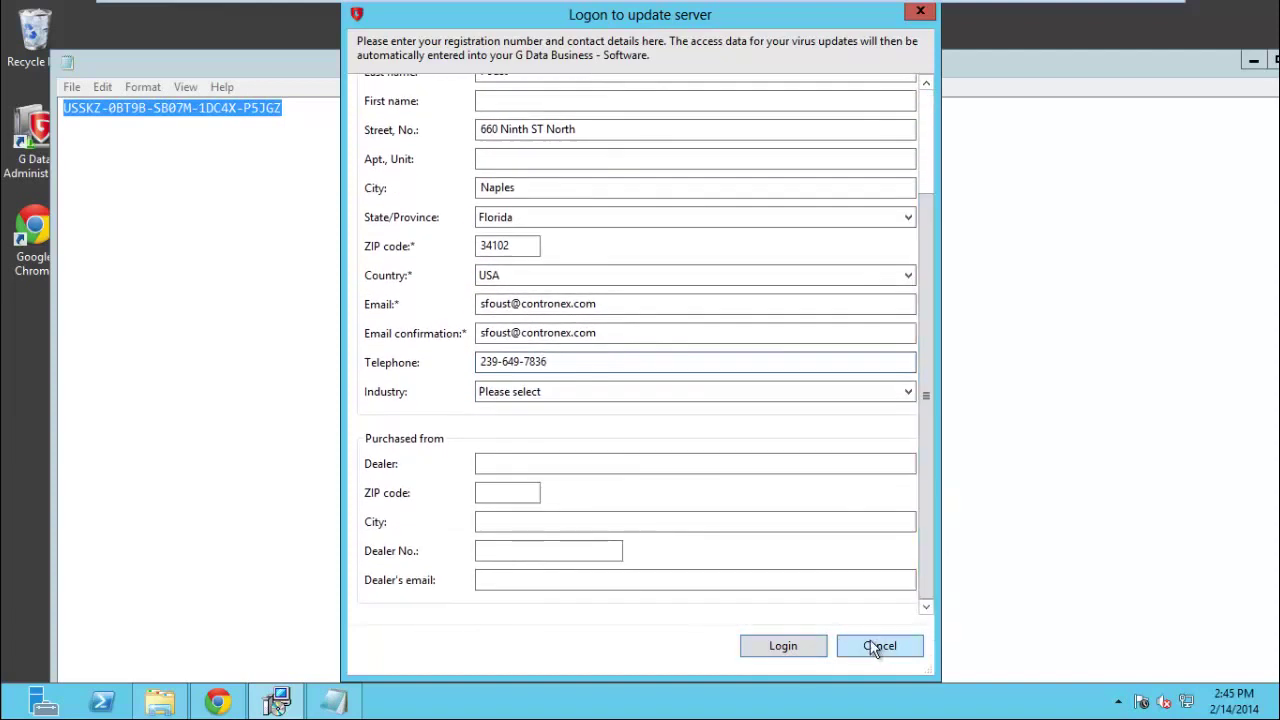
left_click(777, 646)
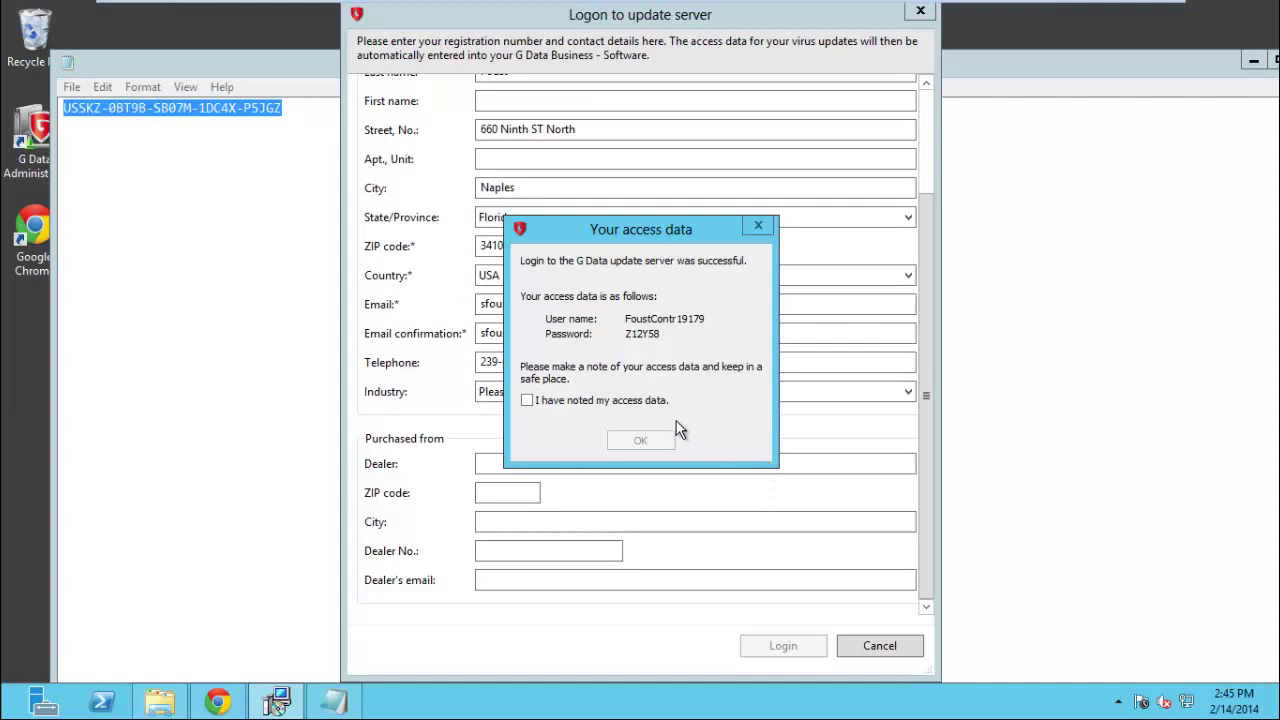
Copy the issued update-server user name onto a new line in the Notepad notes.
left_click_drag(662, 334, 636, 320)
left_click(670, 333)
left_click_drag(707, 317, 623, 318)
key("ctrl+c")
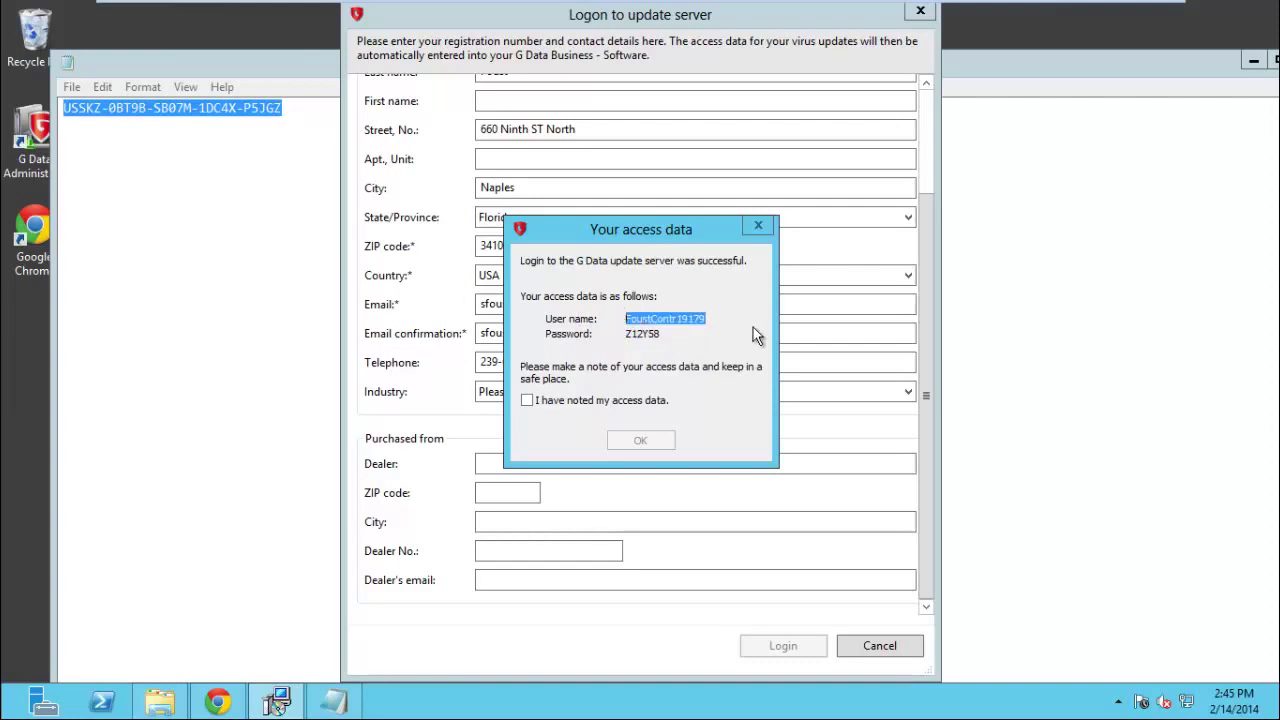
left_click(216, 227)
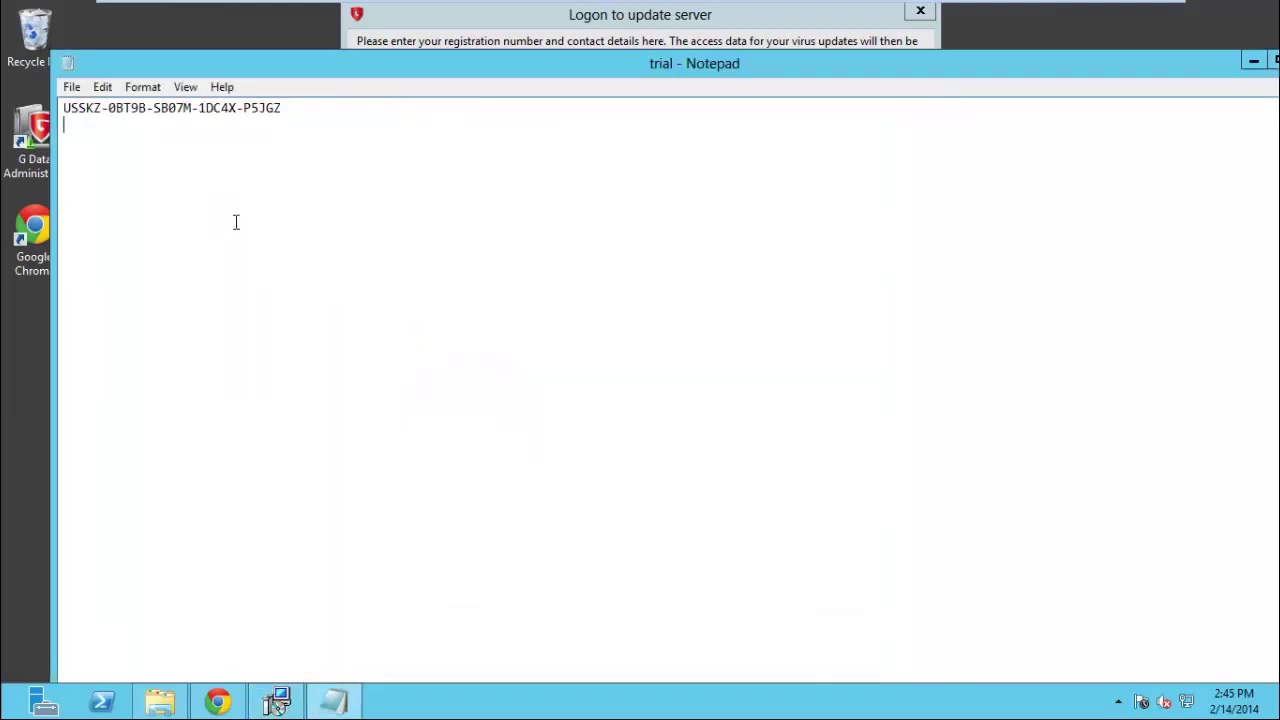
key("Return")
key("ctrl+v")
Paste the issued password below it, confirm the access data is noted, and close the dialog.
left_click(615, 12)
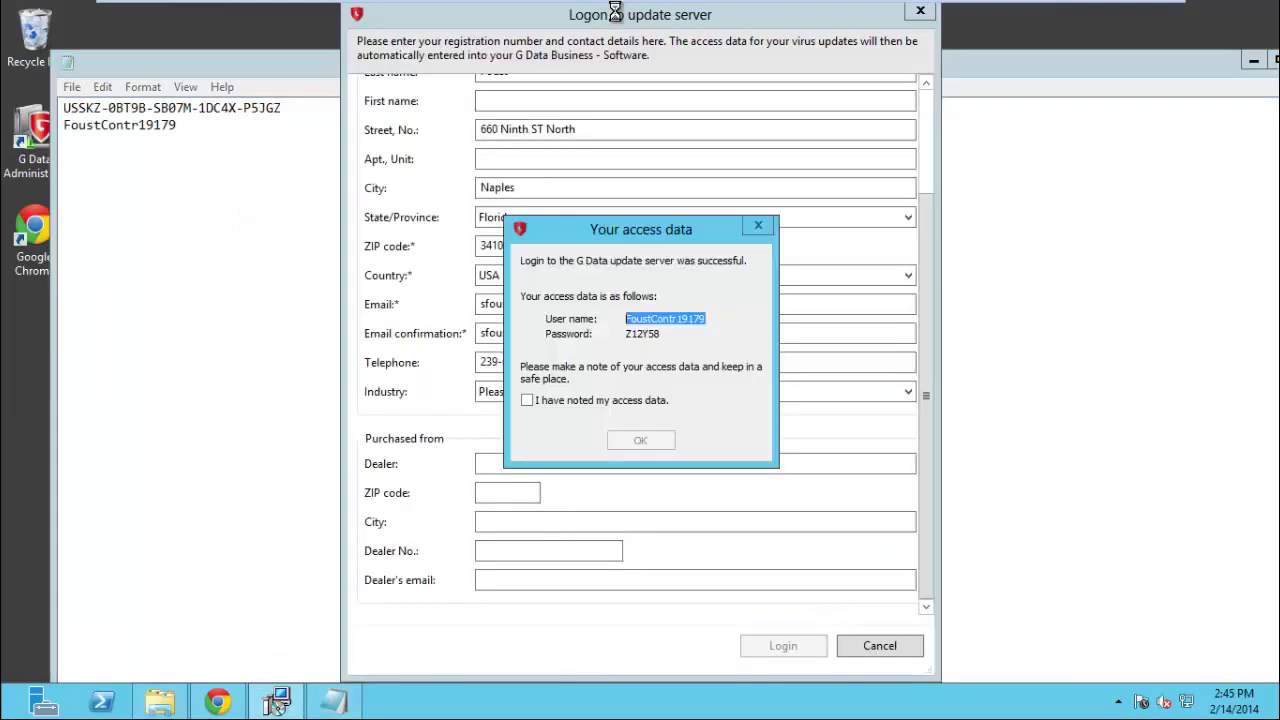
left_click_drag(665, 334, 595, 336)
key("ctrl+c")
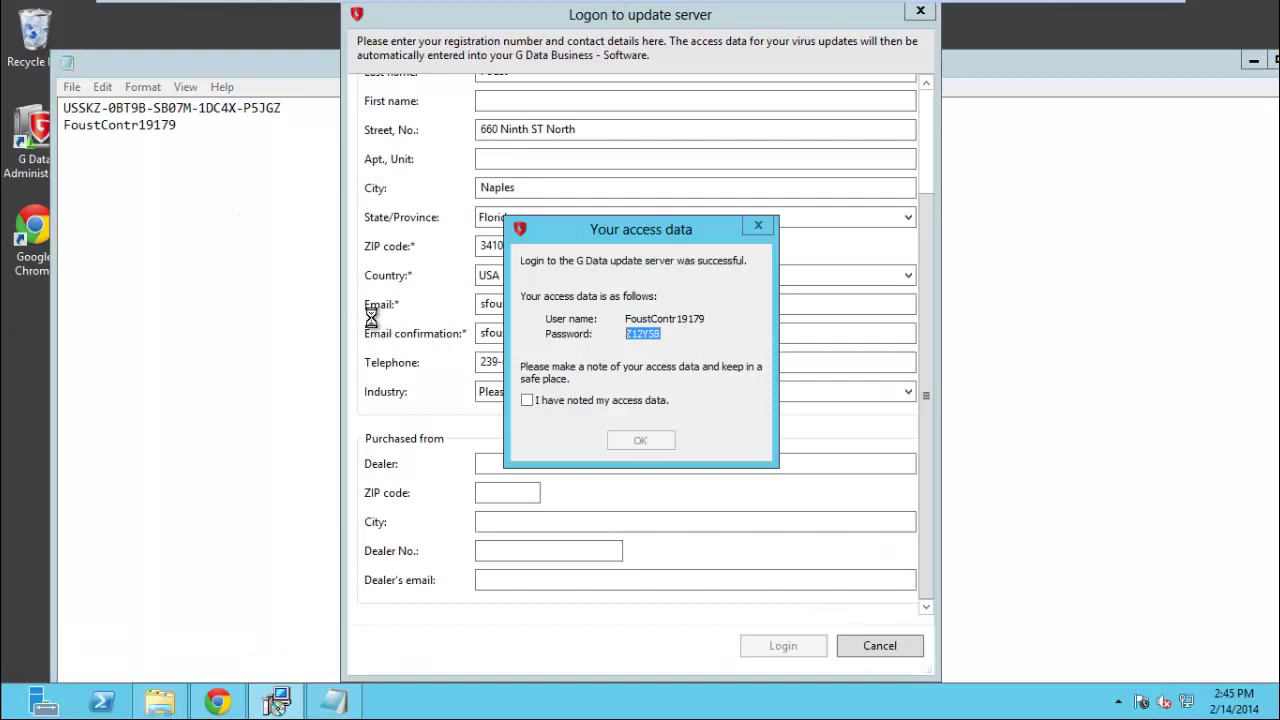
left_click(206, 137)
key("Return")
key("ctrl+v")
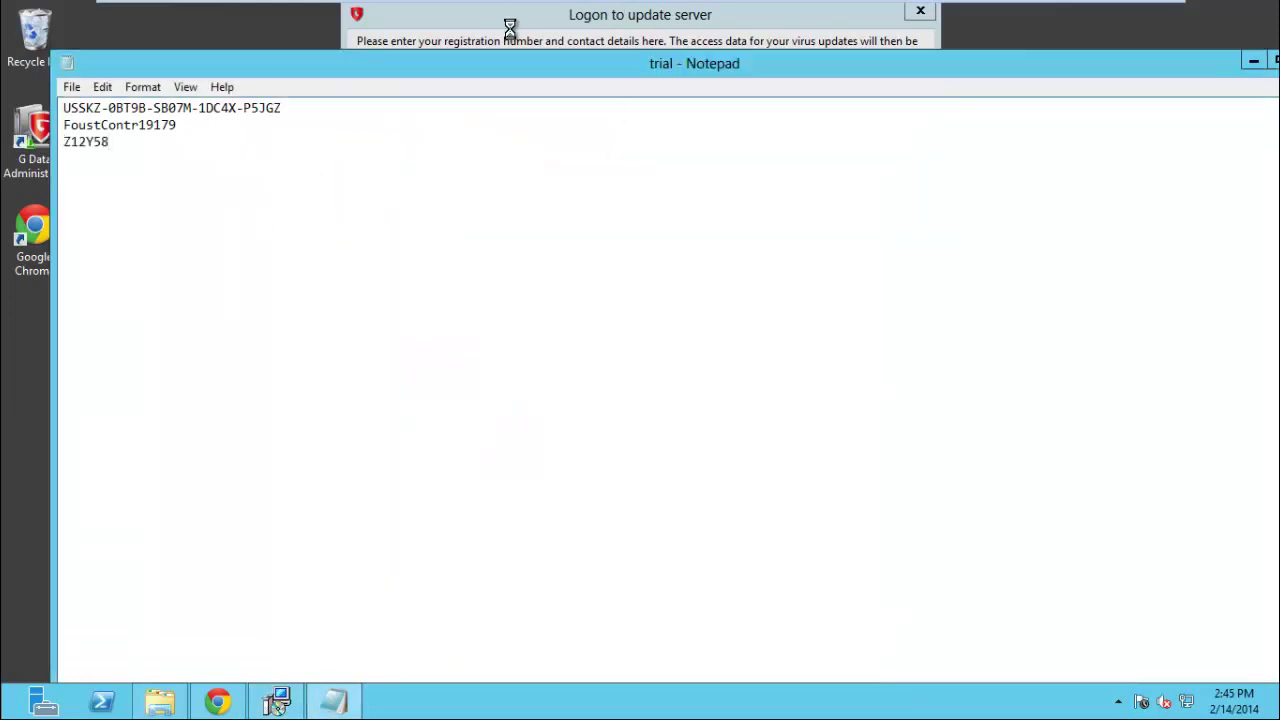
left_click(510, 13)
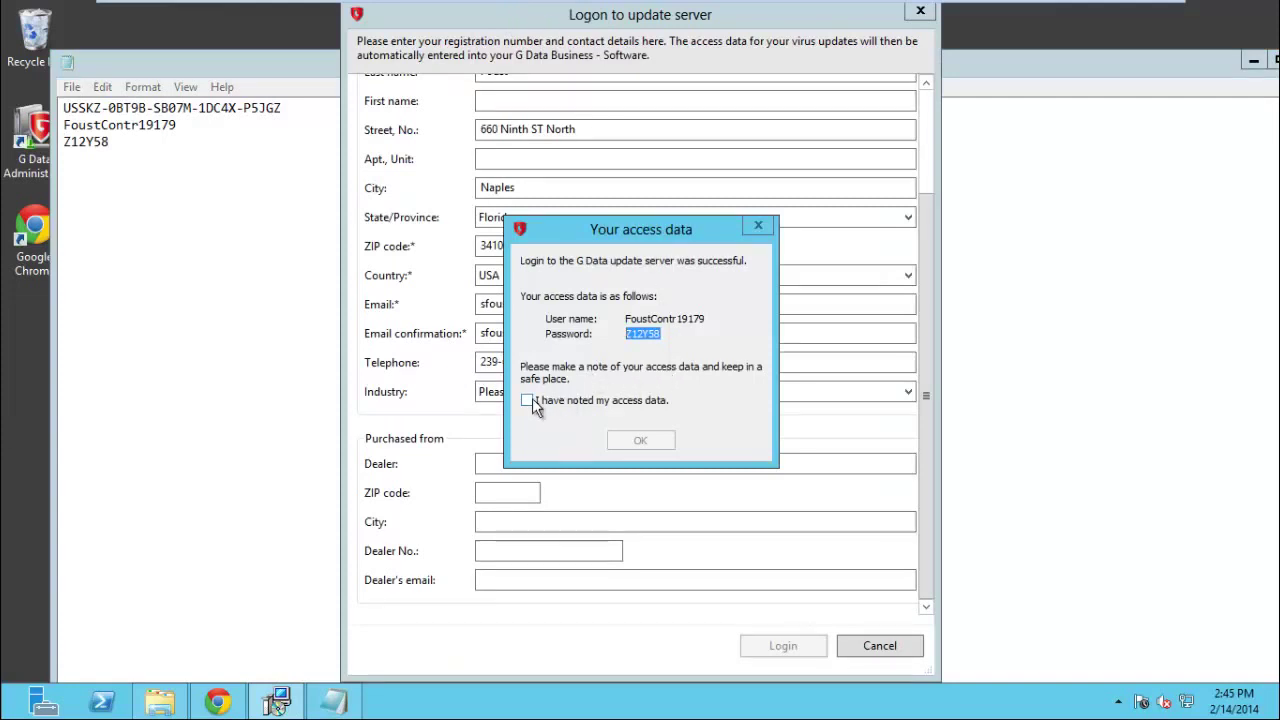
left_click(528, 402)
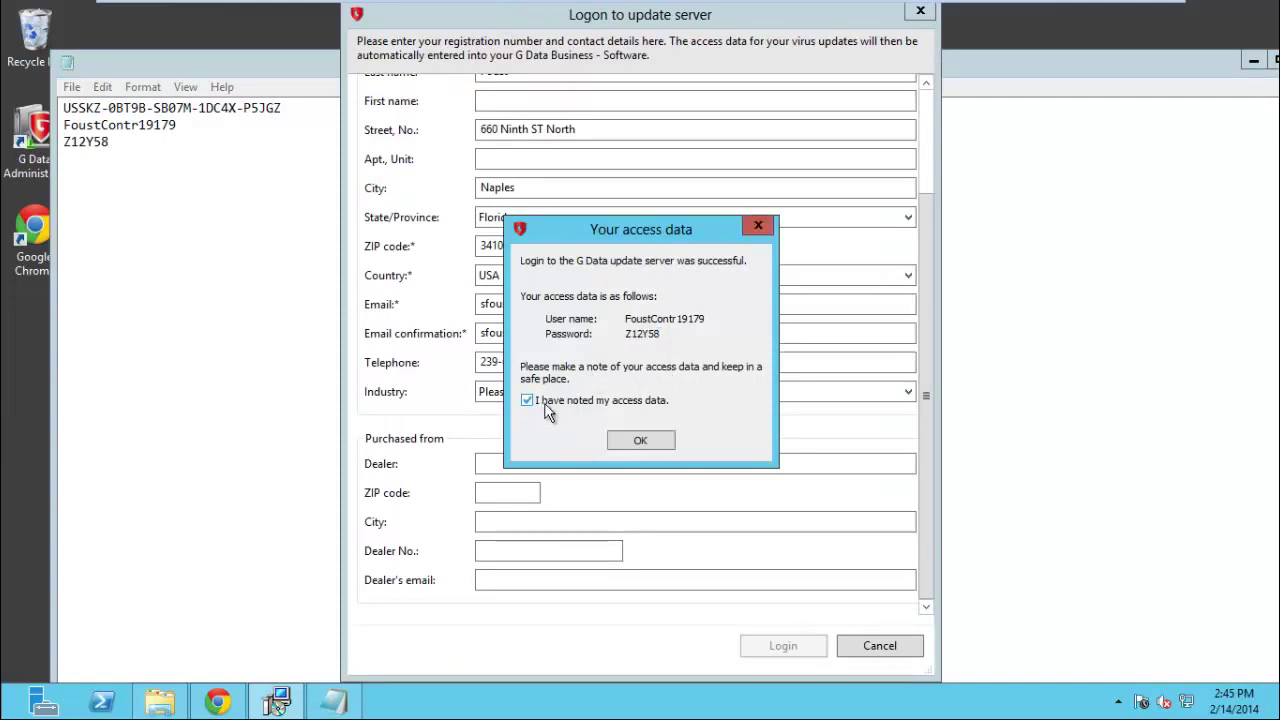
left_click(640, 440)
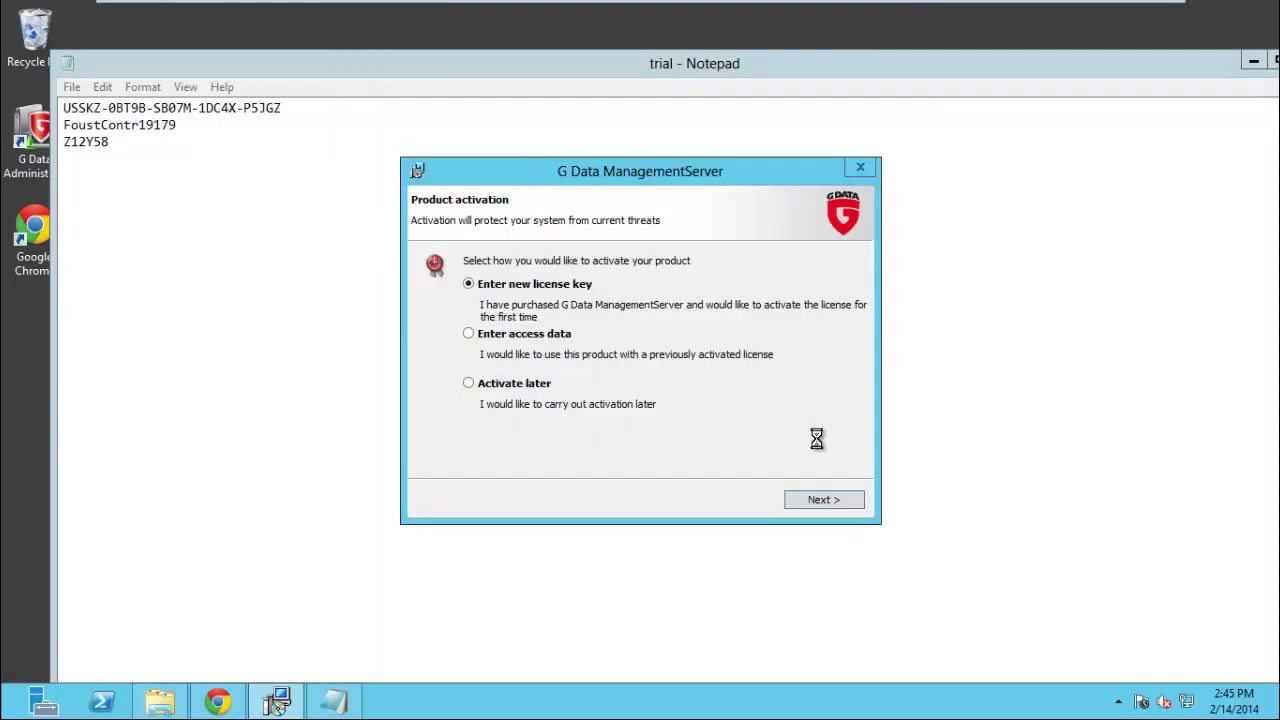
Minimize Notepad and the Downloads window, then continue activation with 'Enter new license key'.
left_click(1253, 61)
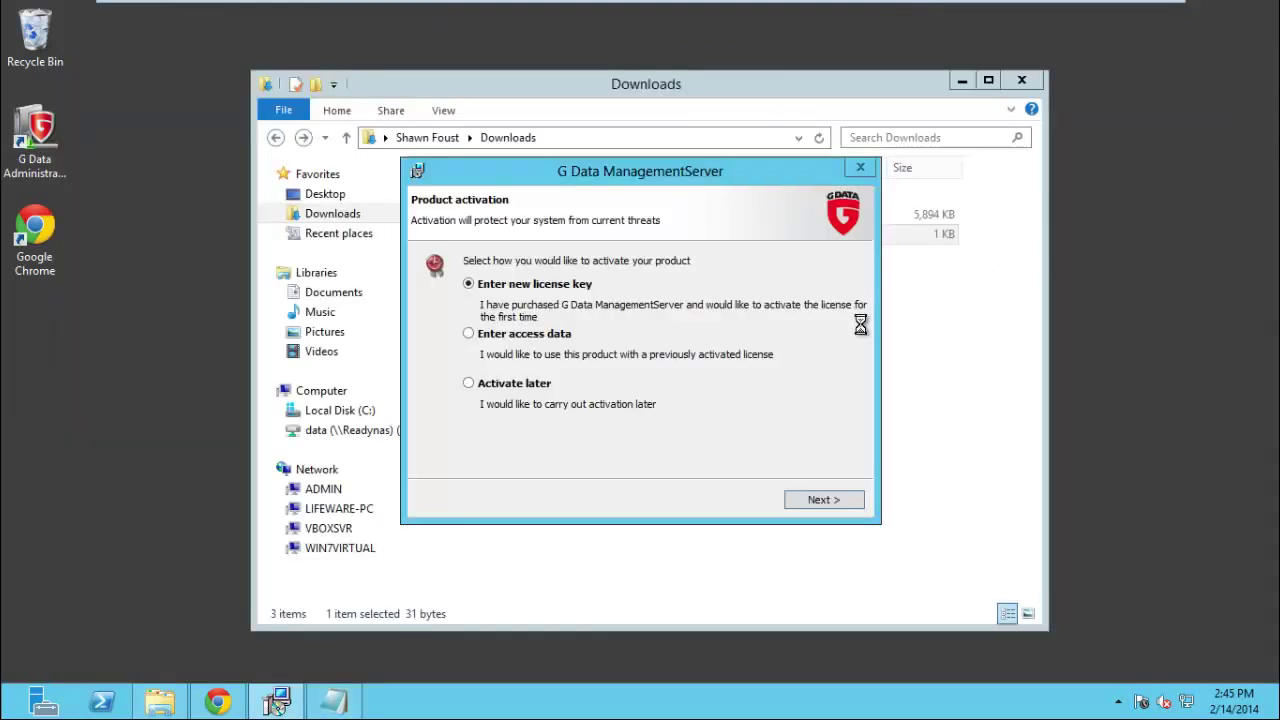
left_click(962, 80)
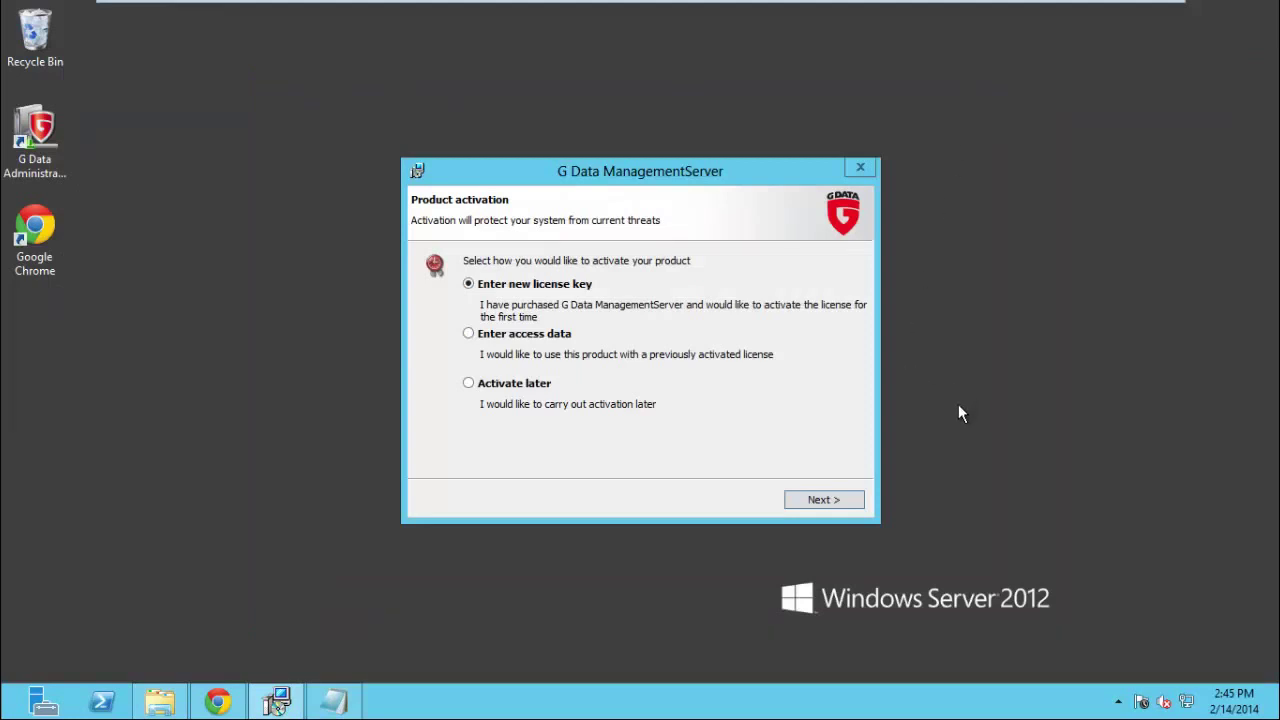
left_click(823, 497)
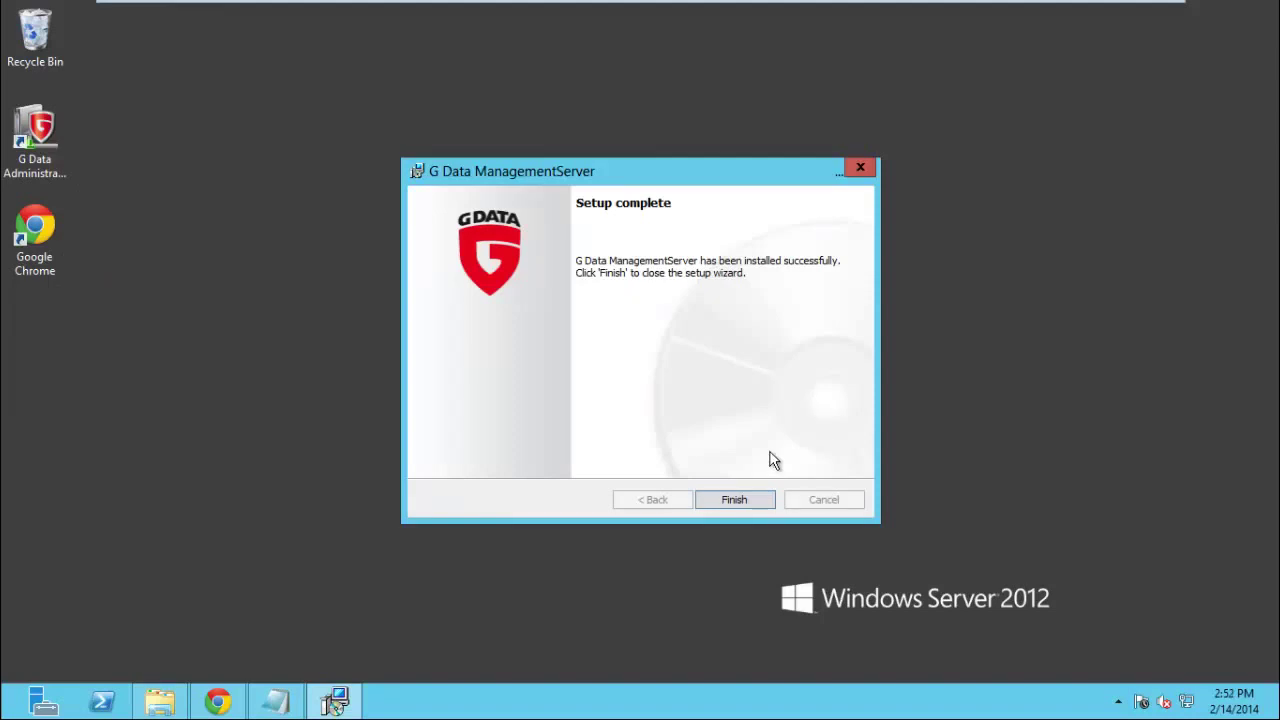
Finish and close the G Data ManagementServer setup wizard once installation completes.
left_click(735, 500)
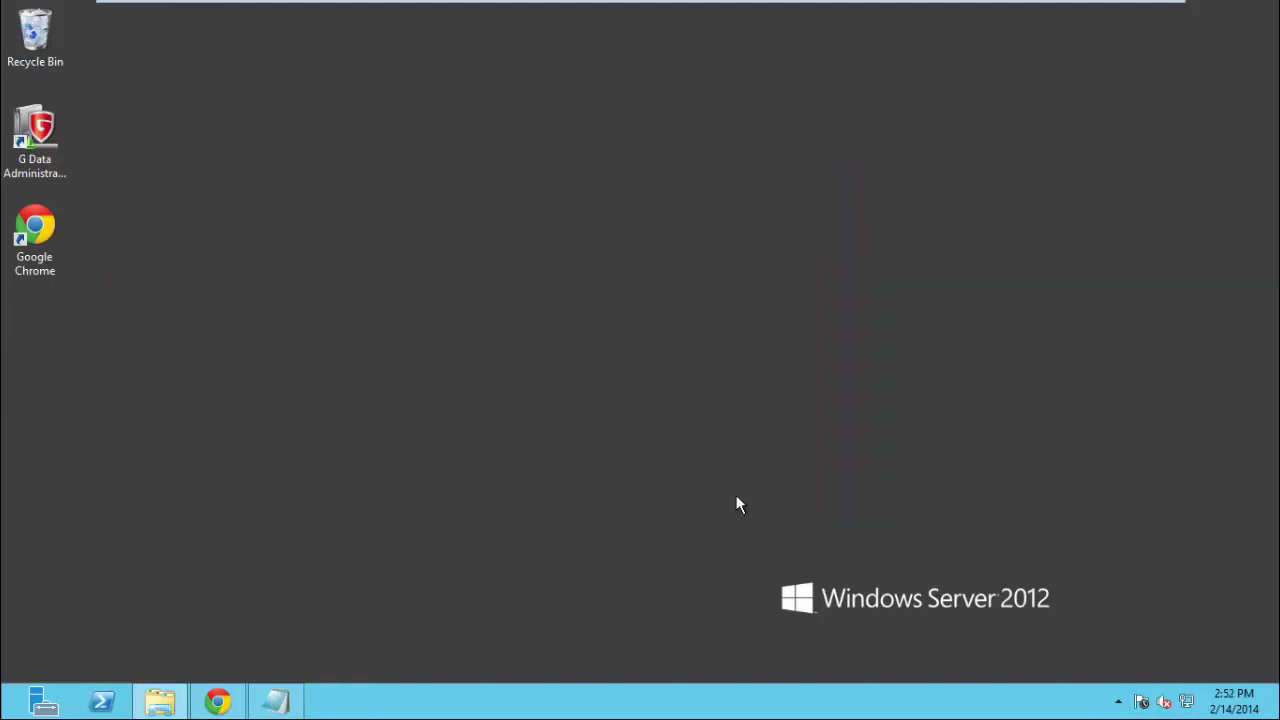